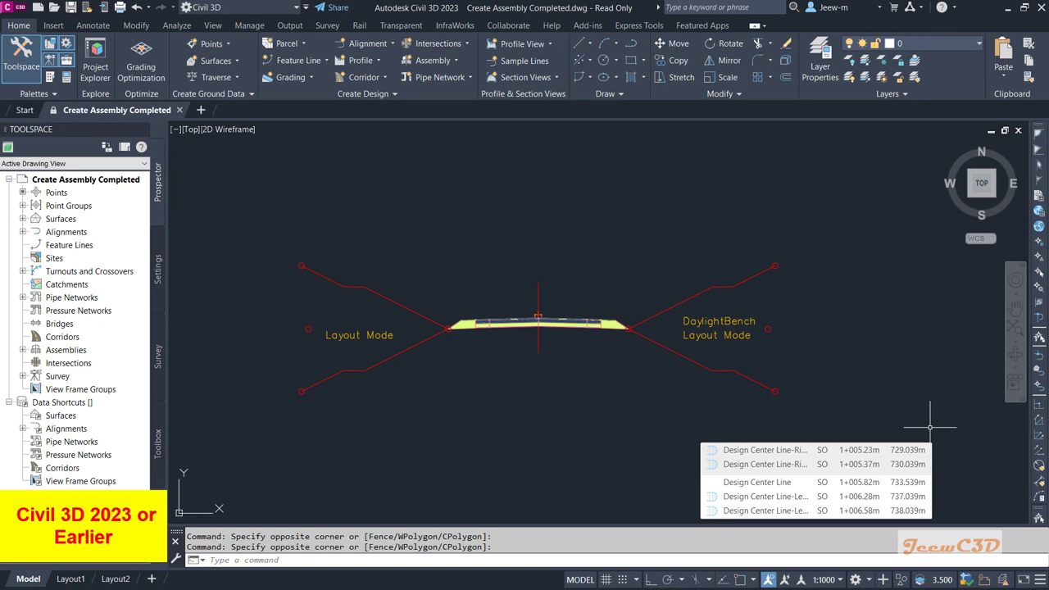
- Start a new corridor in the Create Corridor dialog and name it Two Lane Road Corridor
scroll(592, 385, "down", 6)
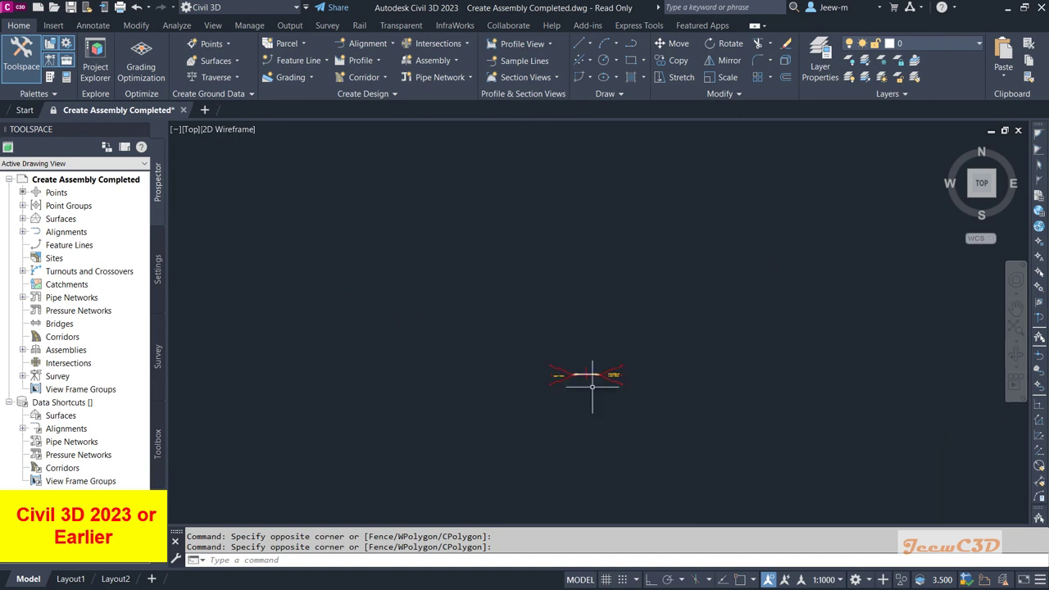
scroll(443, 398, "up", 8)
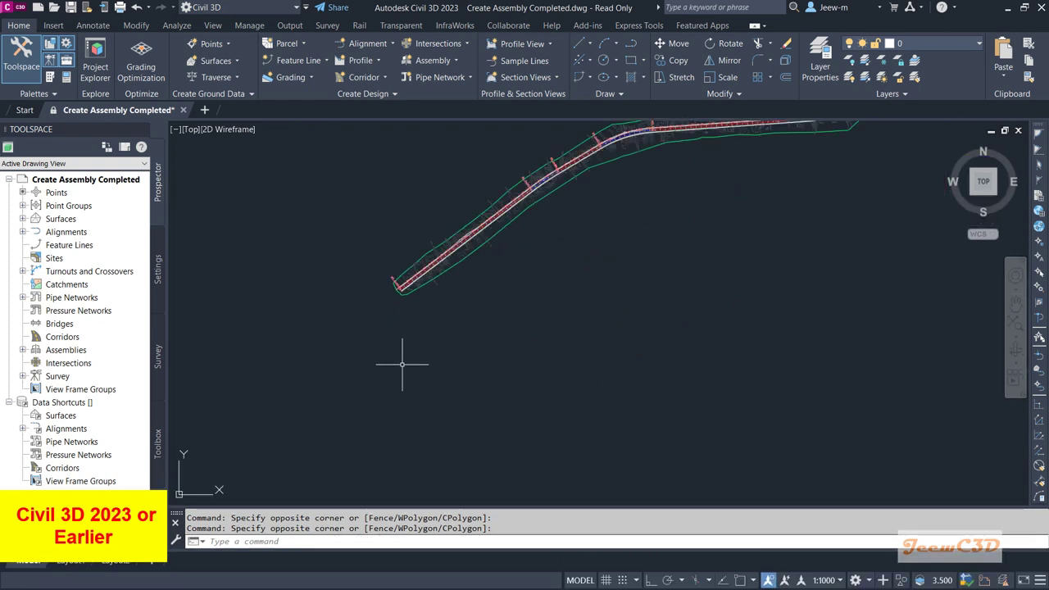
scroll(409, 327, "up", 3)
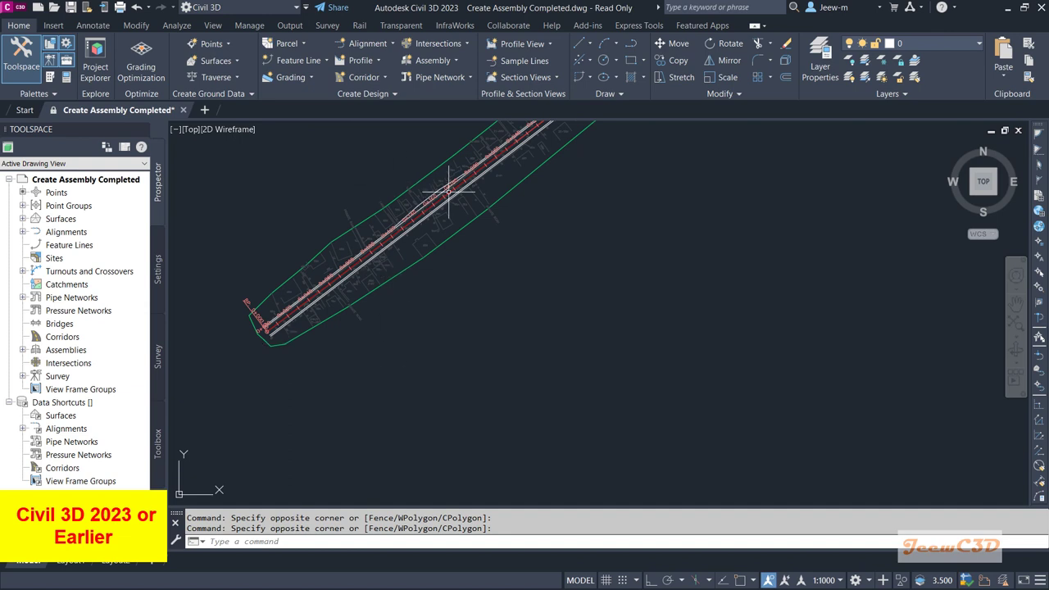
scroll(521, 376, "down", 3)
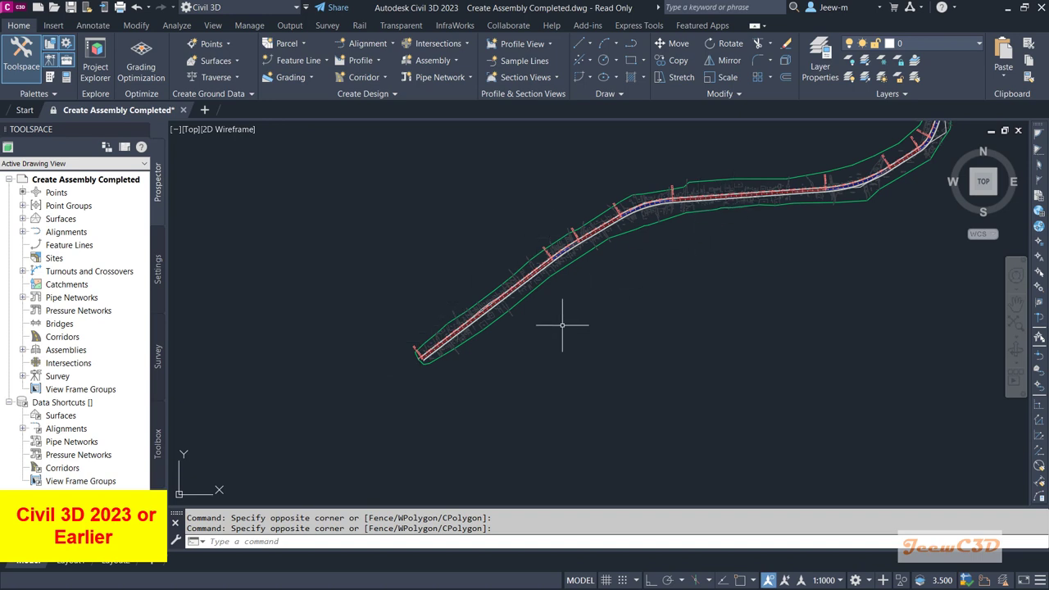
scroll(534, 374, "down", 4)
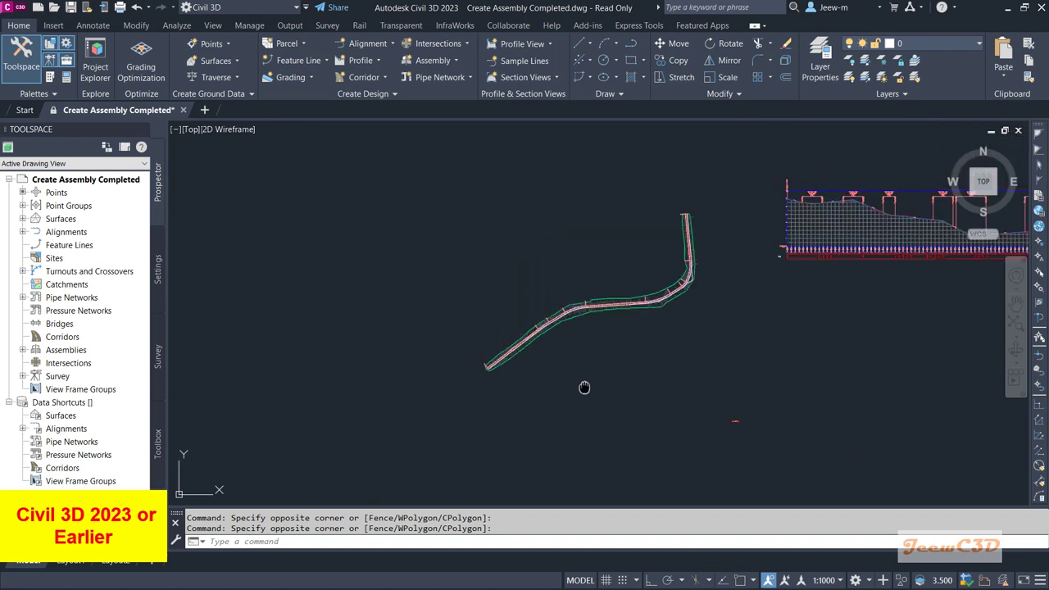
middle_click_drag(584, 387, 490, 347)
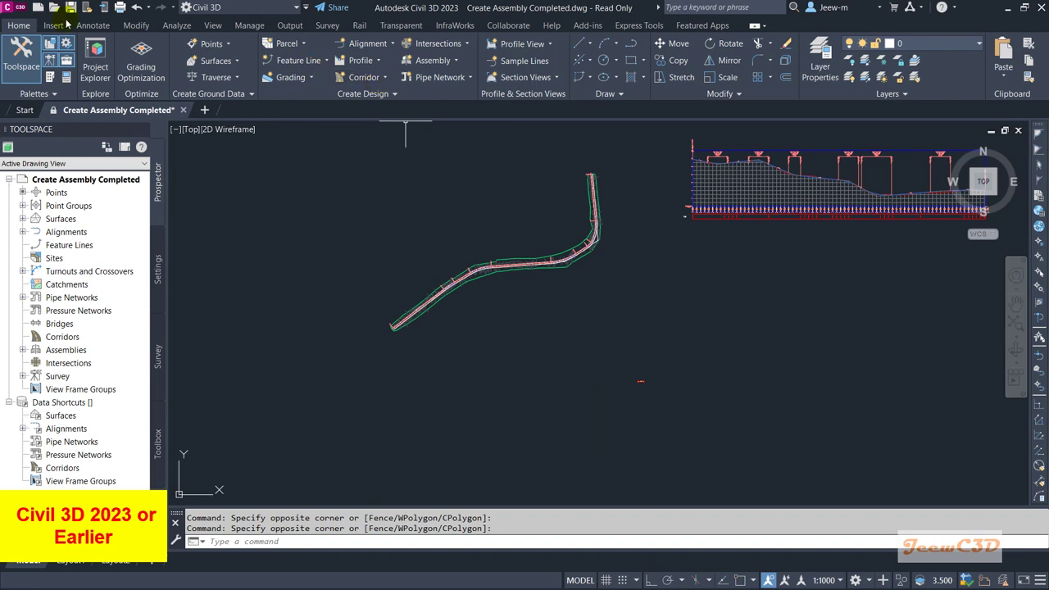
left_click(363, 80)
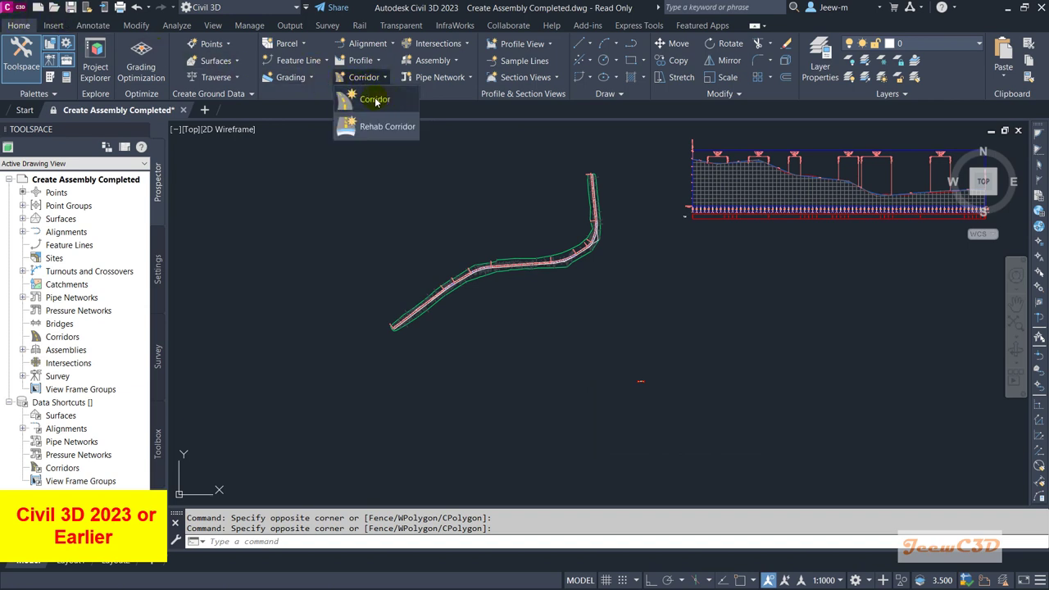
left_click(375, 100)
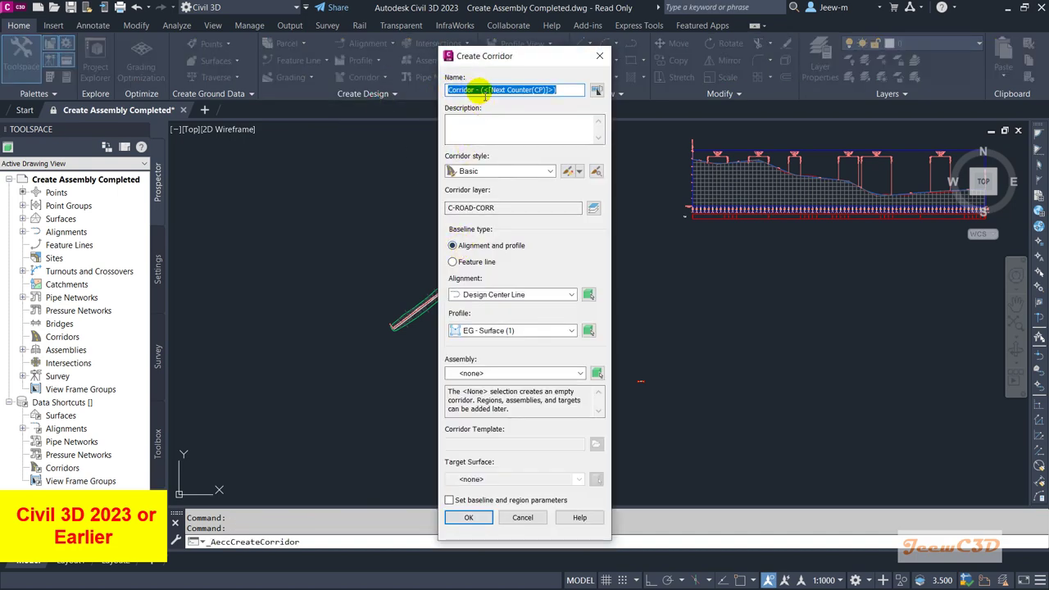
type("Two Lane Road Corridor")
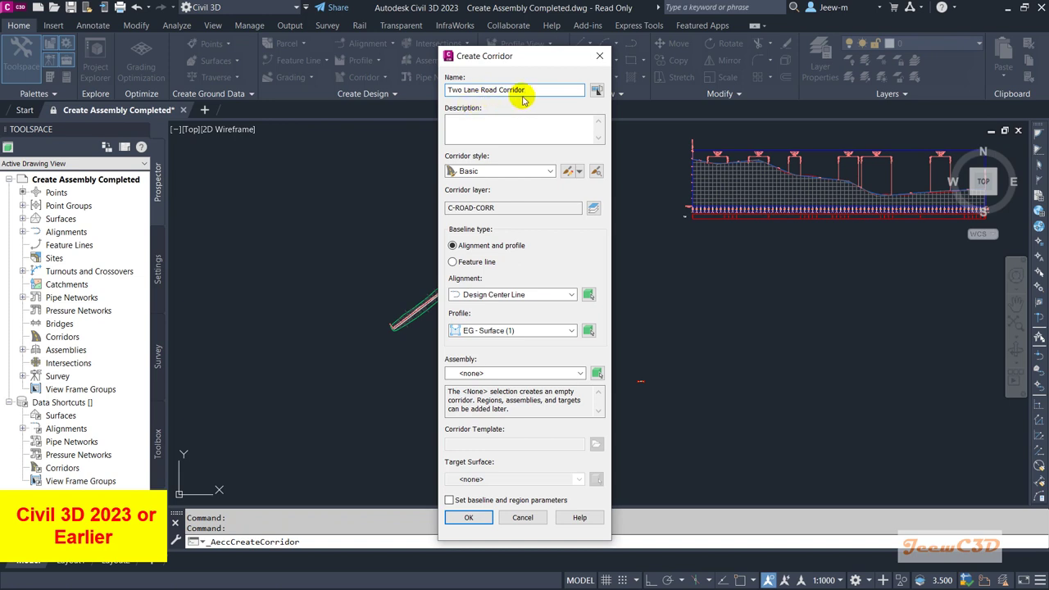
left_click(471, 125)
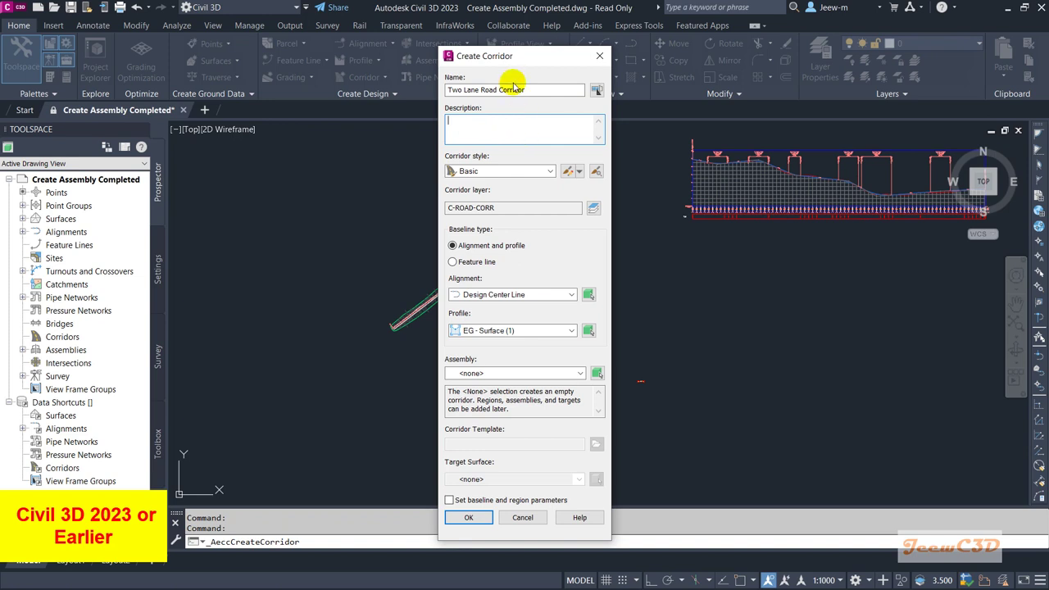
left_click_drag(513, 55, 489, 24)
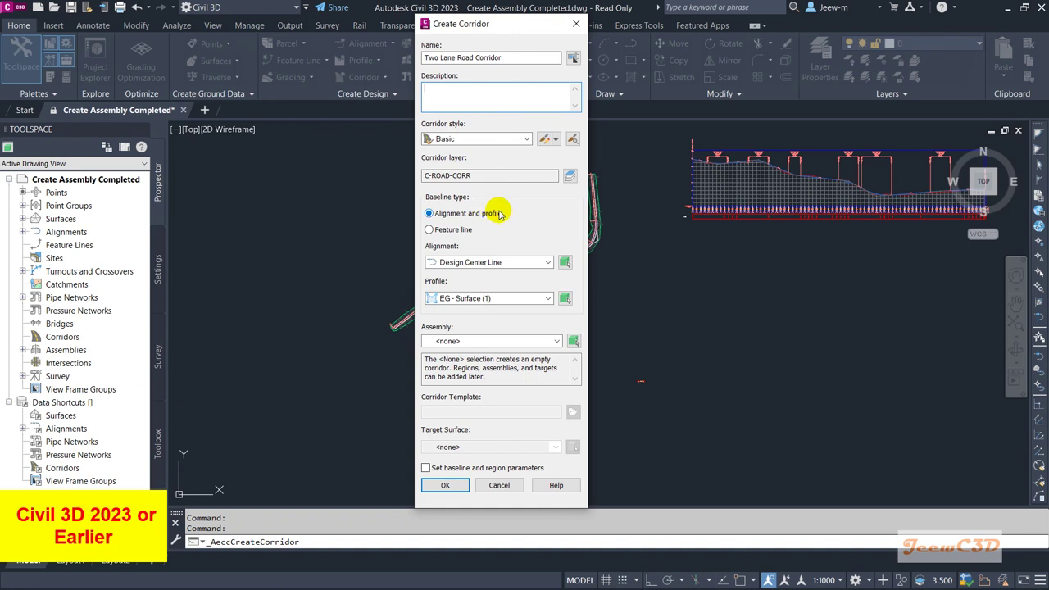
- Set the corridor's baseline alignment to Design Center Line and its profile to Proposed Profile
left_click(470, 262)
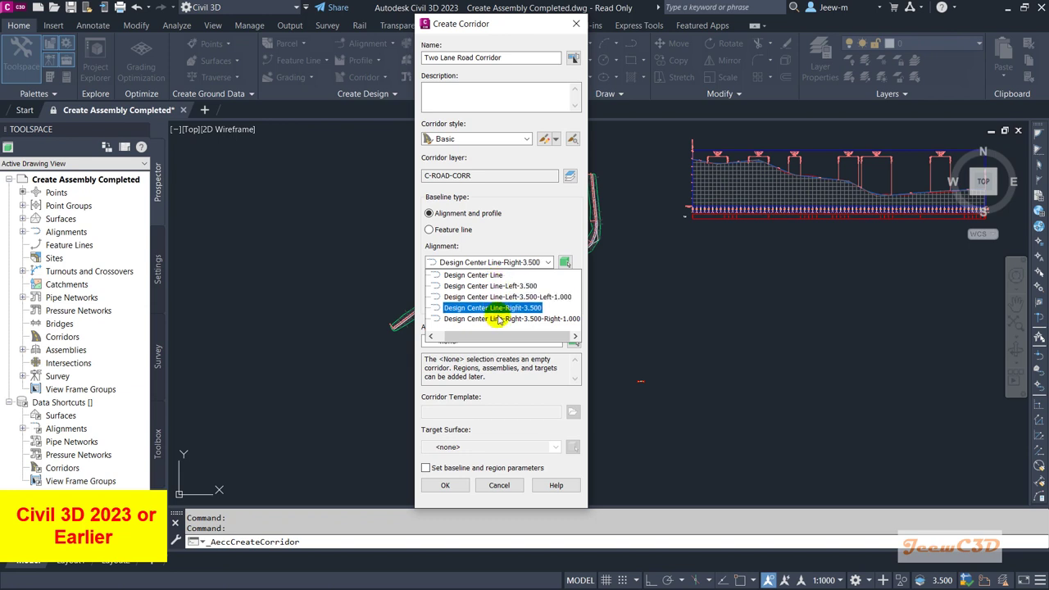
left_click(483, 274)
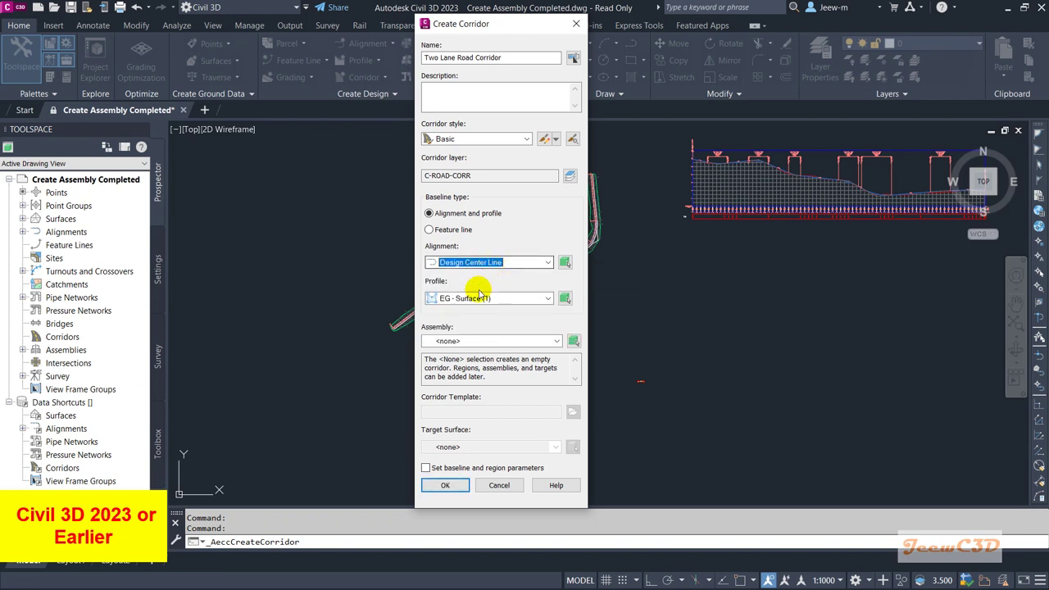
left_click(492, 299)
left_click(490, 323)
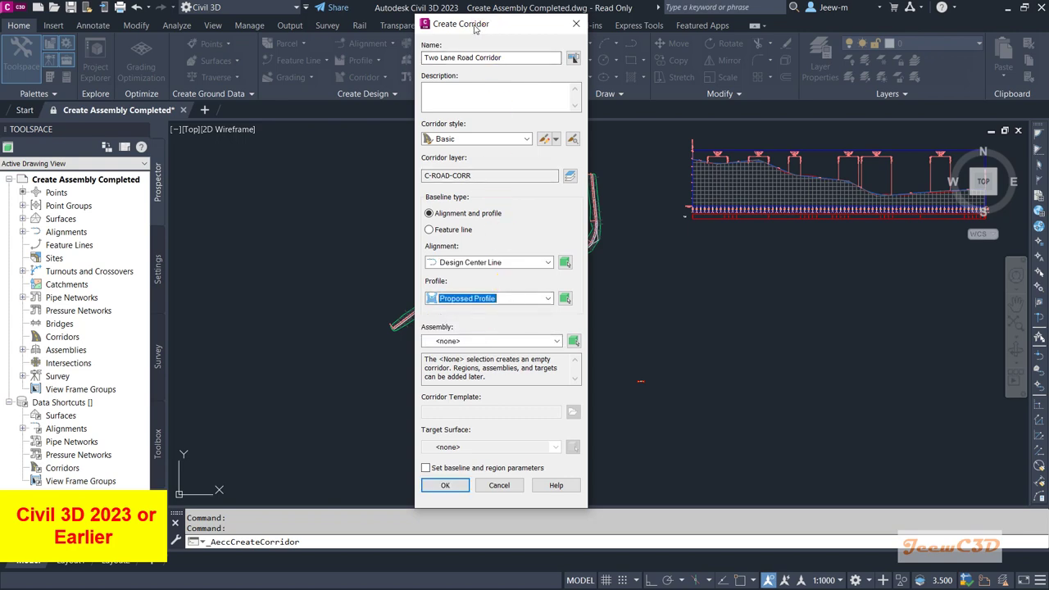
- Assign the Two Lane Two way Road assembly to the corridor
left_click_drag(484, 24, 442, 18)
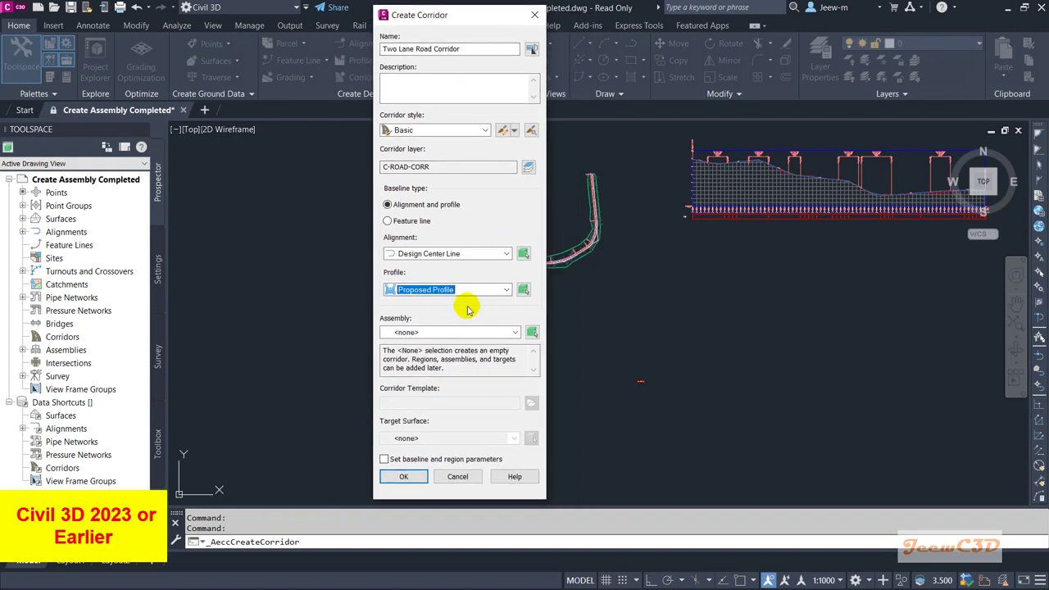
left_click(426, 332)
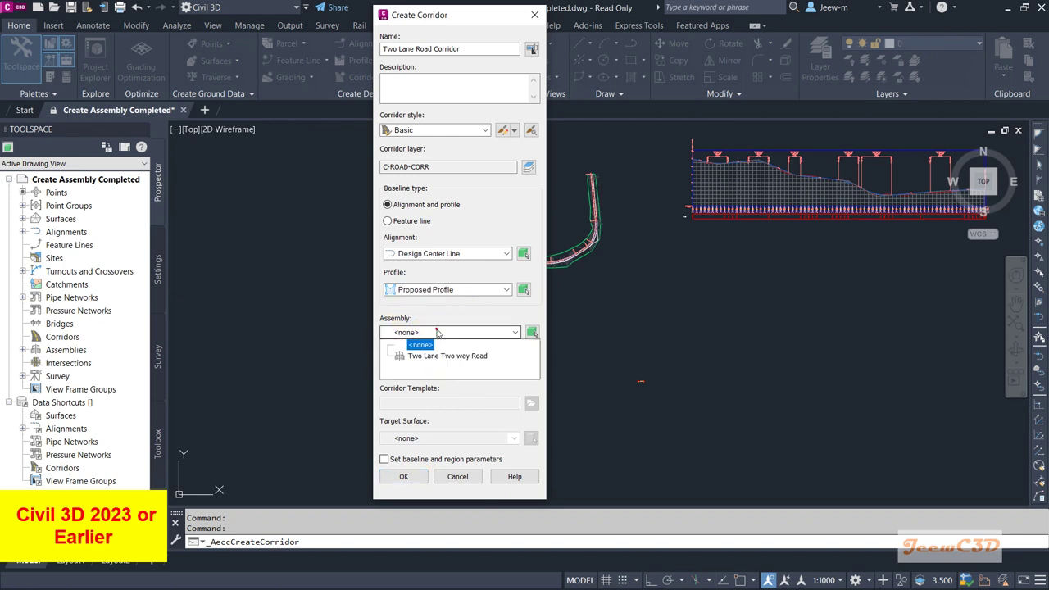
left_click(434, 356)
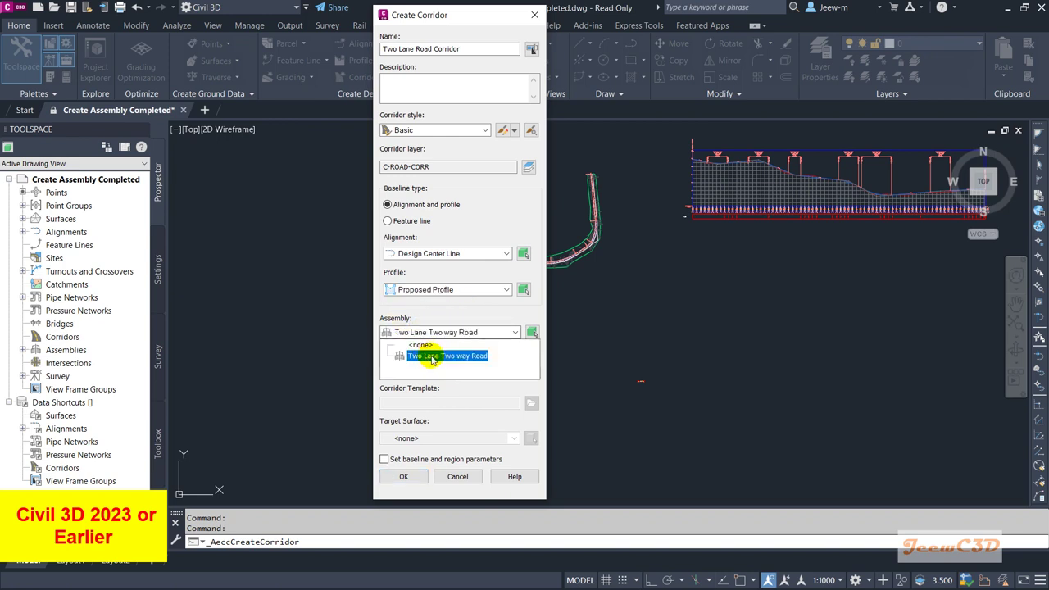
left_click(432, 357)
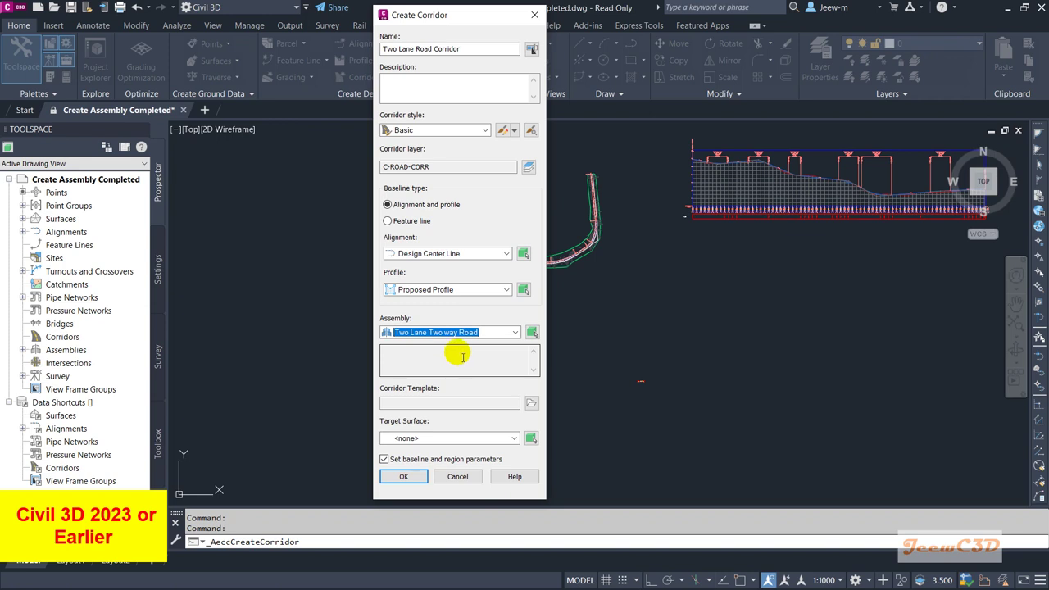
- Set the corridor's target surface to EG and proceed to the baseline and region parameters
left_click(437, 441)
left_click(437, 439)
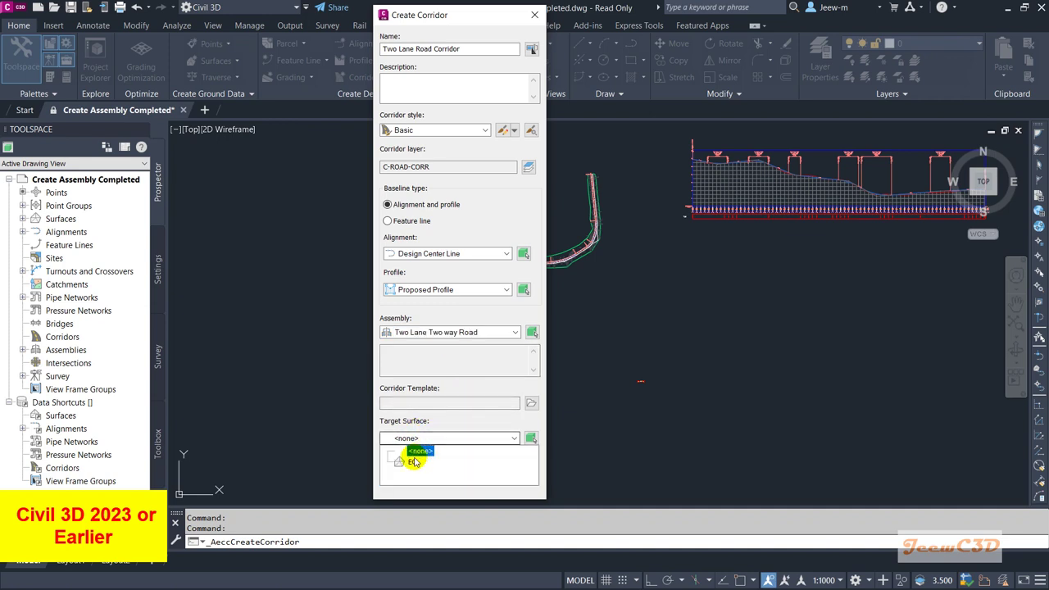
left_click(410, 456)
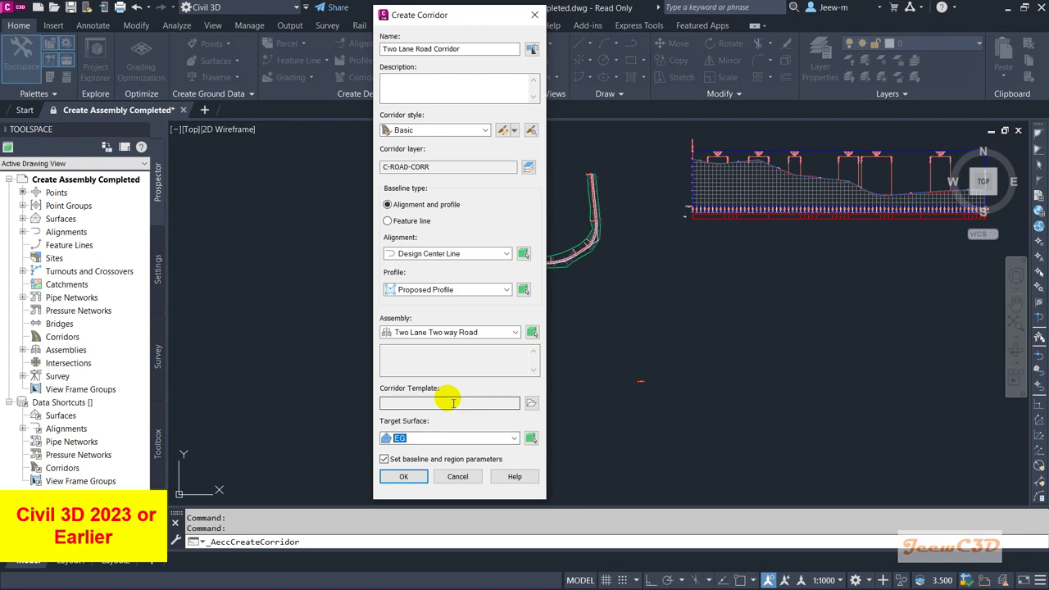
left_click(401, 474)
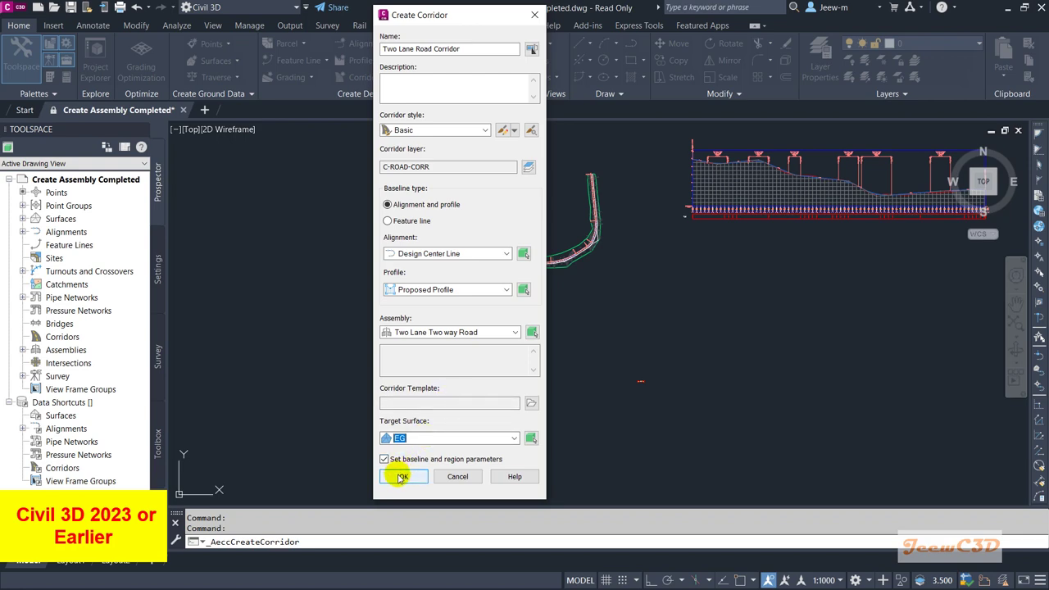
left_click(401, 477)
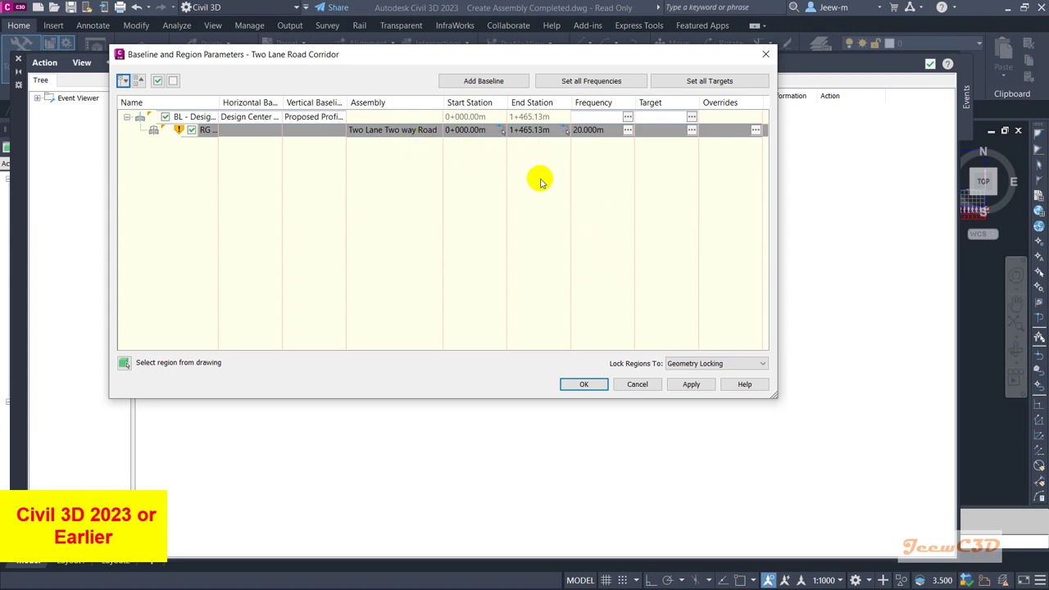
- Set the region's assembly frequency along tangents to 10 m
left_click(627, 131)
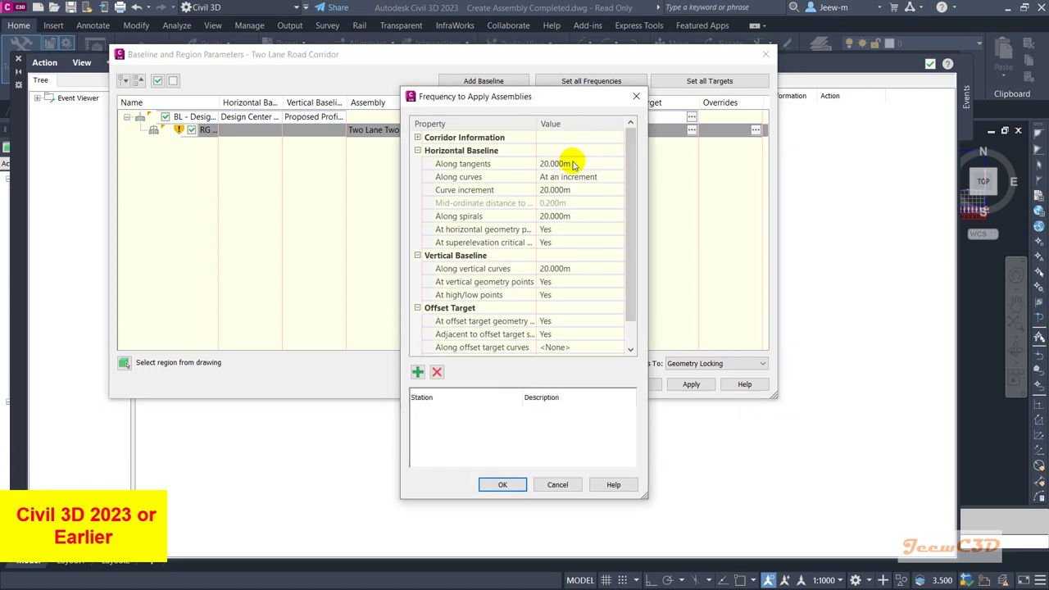
left_click(571, 165)
type("10")
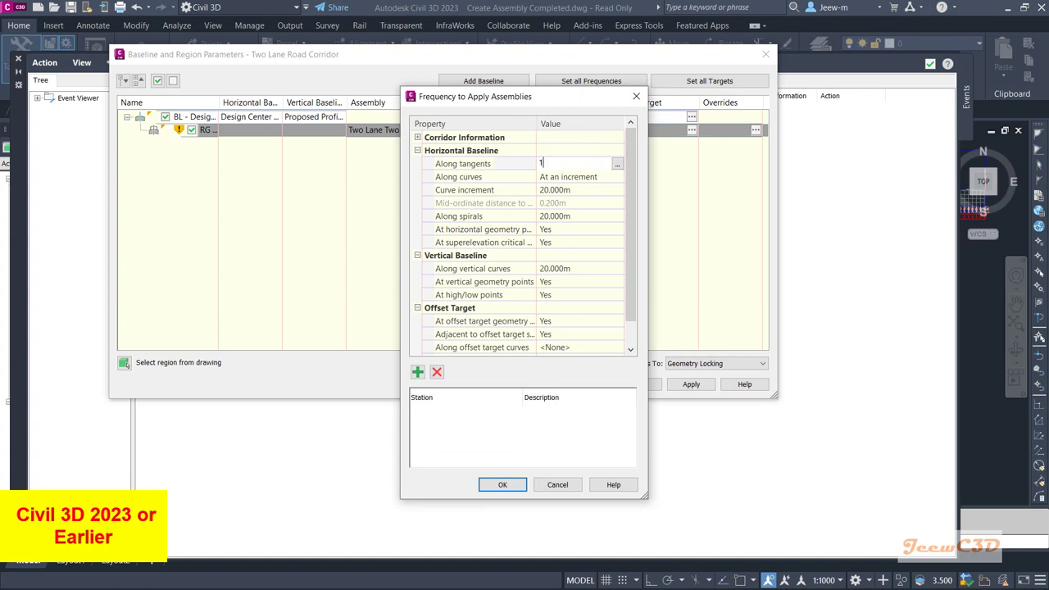
key("Return")
left_click(556, 190)
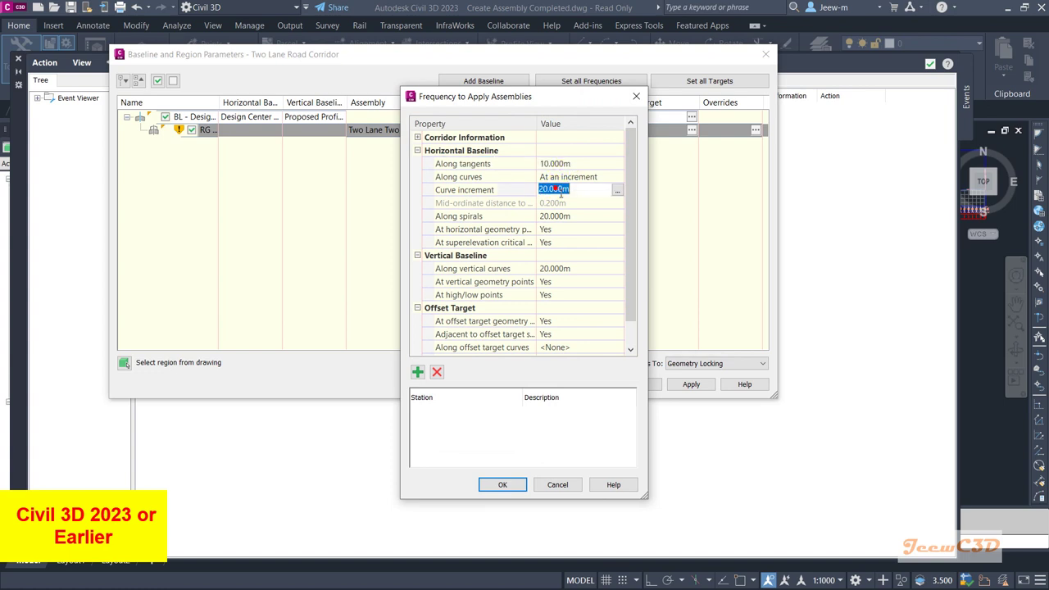
type("0")
key("Return")
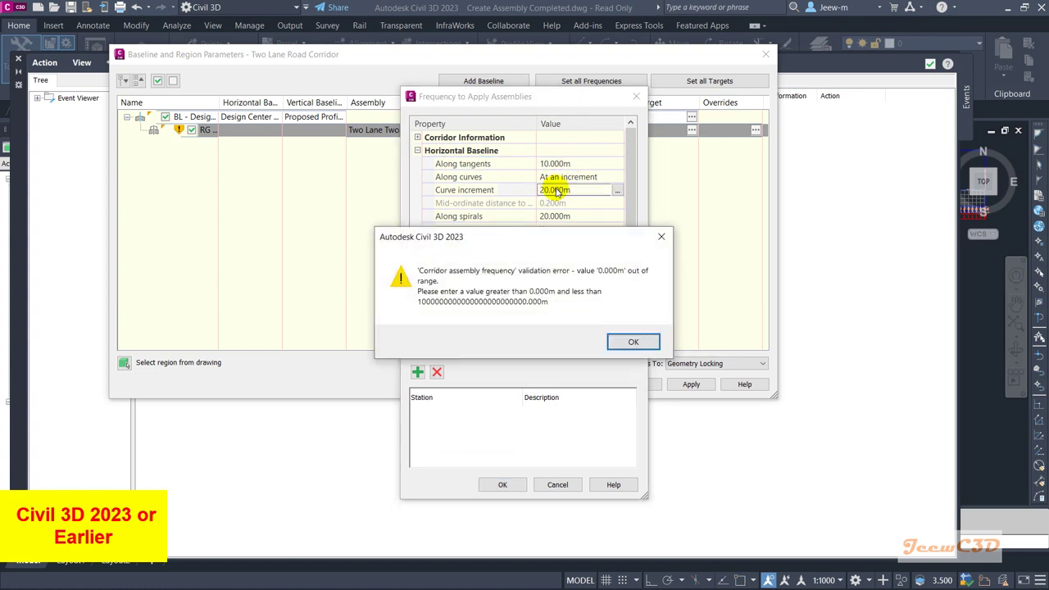
left_click(629, 342)
- Set the region's curve increment to 10 m and accept the assembly frequency settings
left_click(560, 193)
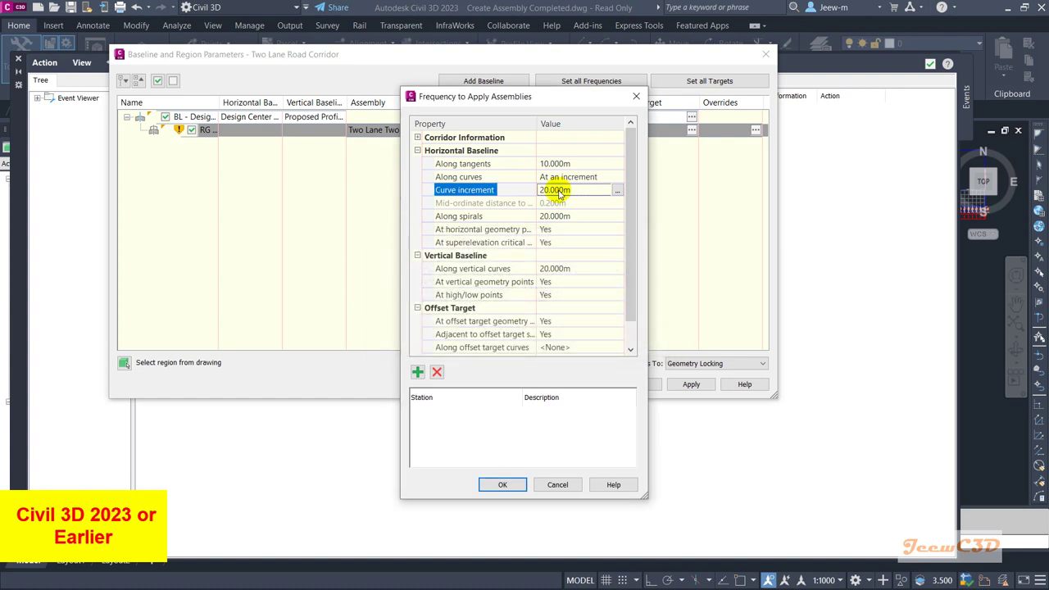
left_click(561, 192)
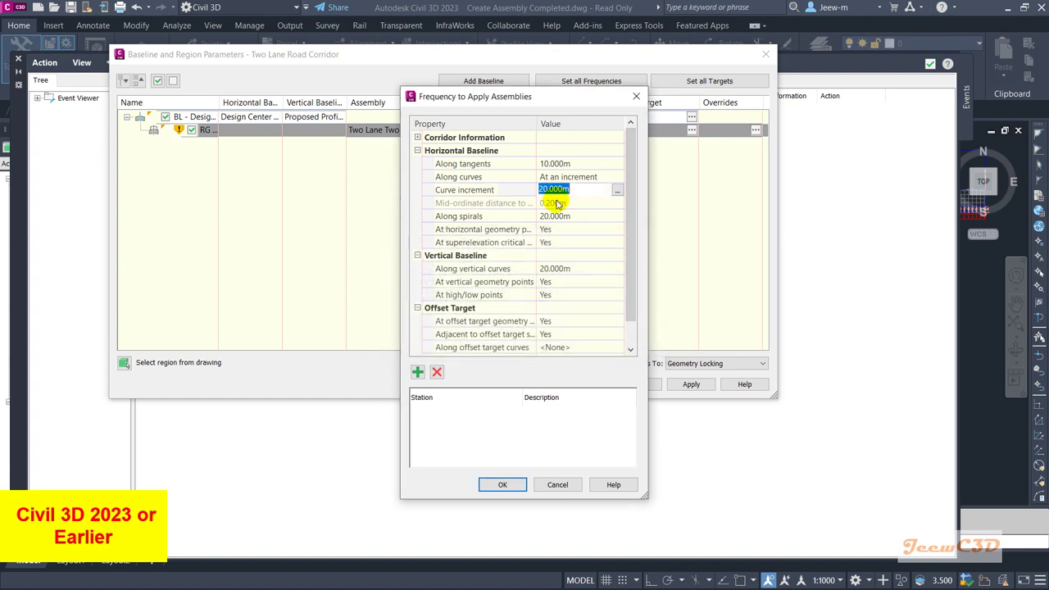
type("10")
key("Return")
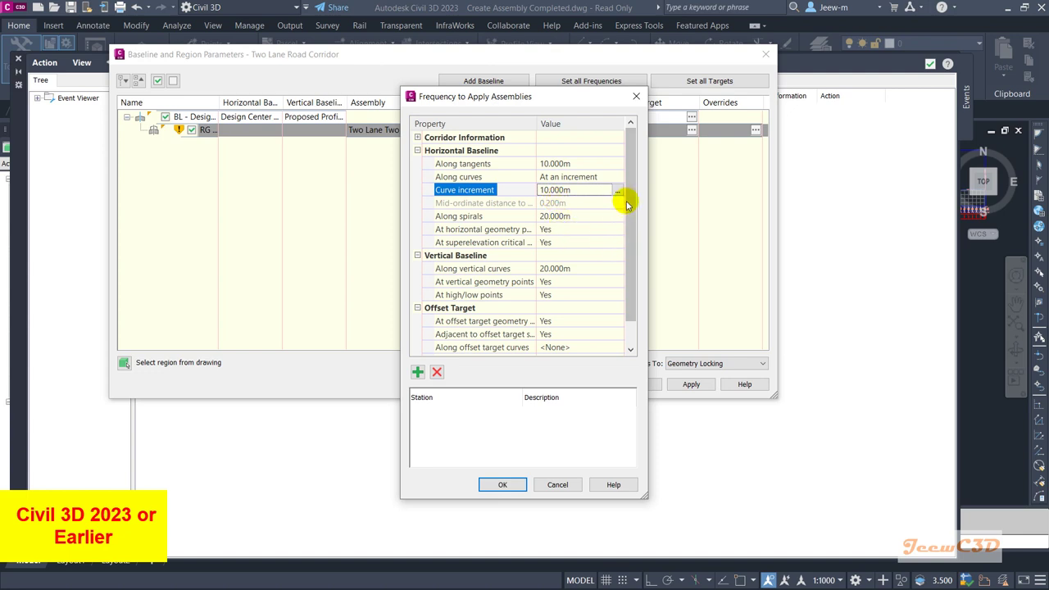
left_click_drag(627, 205, 637, 229)
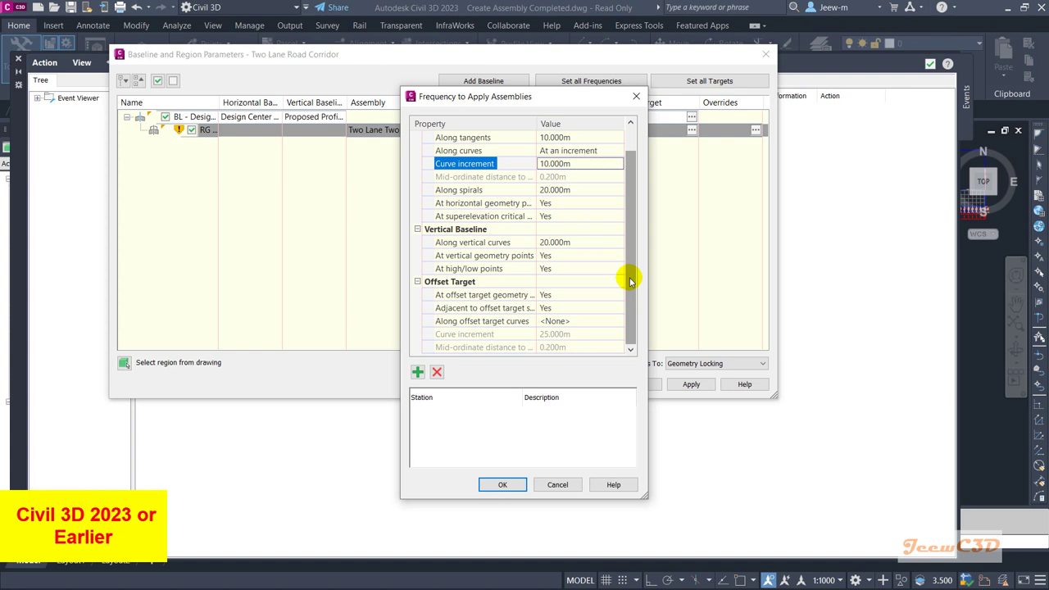
left_click(500, 484)
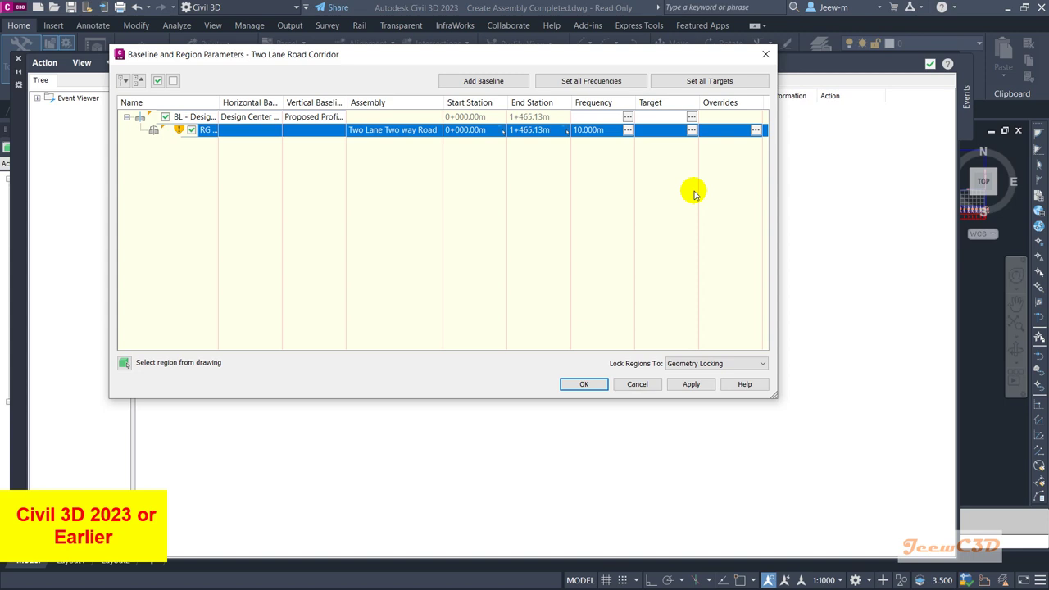
- Accept the region parameters, rebuild the corridor, and close the event viewer to inspect the corridor's start in plan
left_click(583, 385)
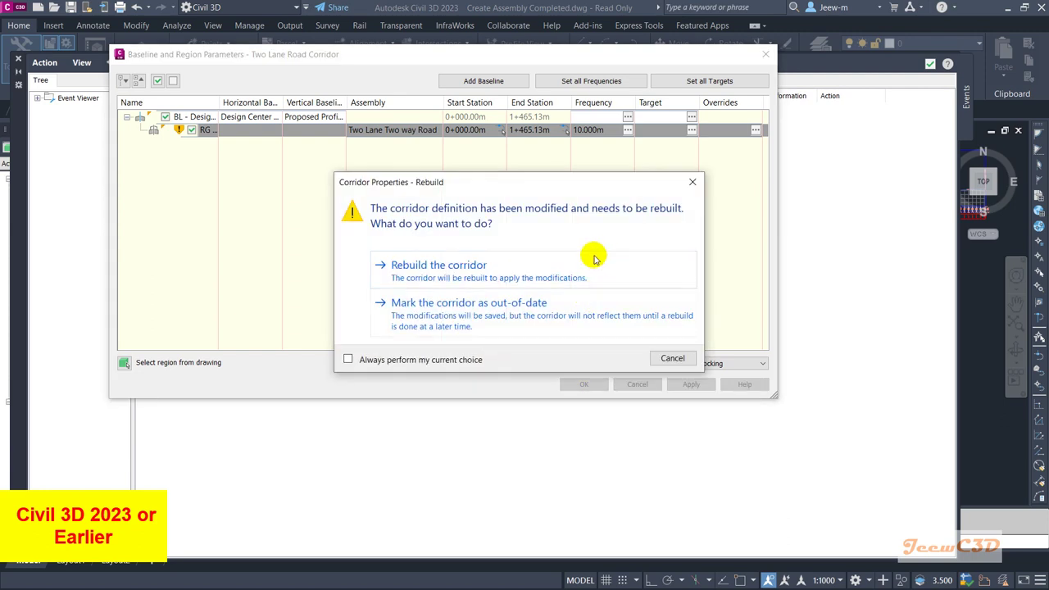
left_click(457, 273)
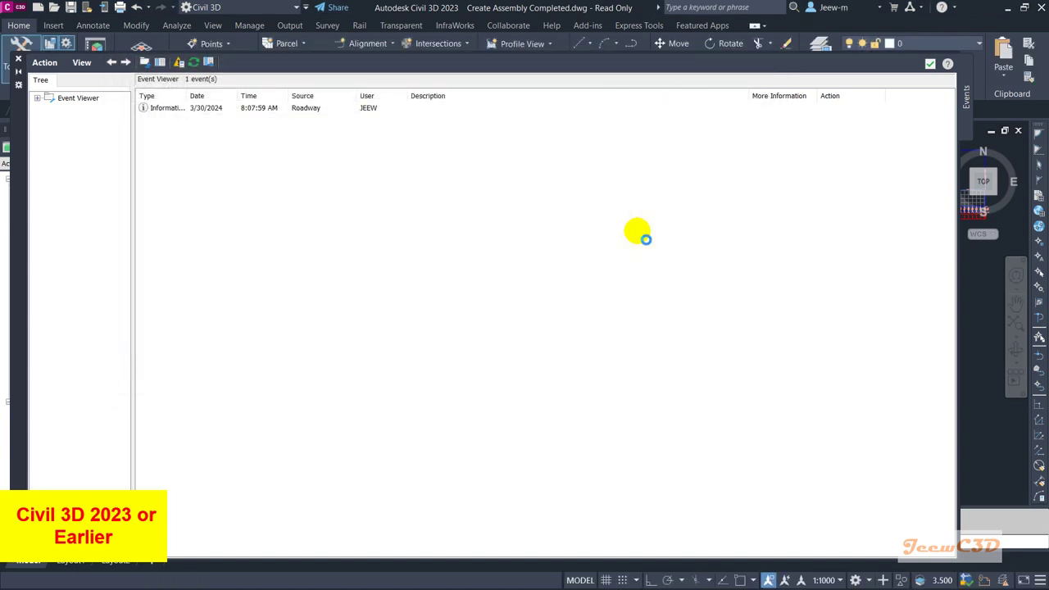
left_click(930, 69)
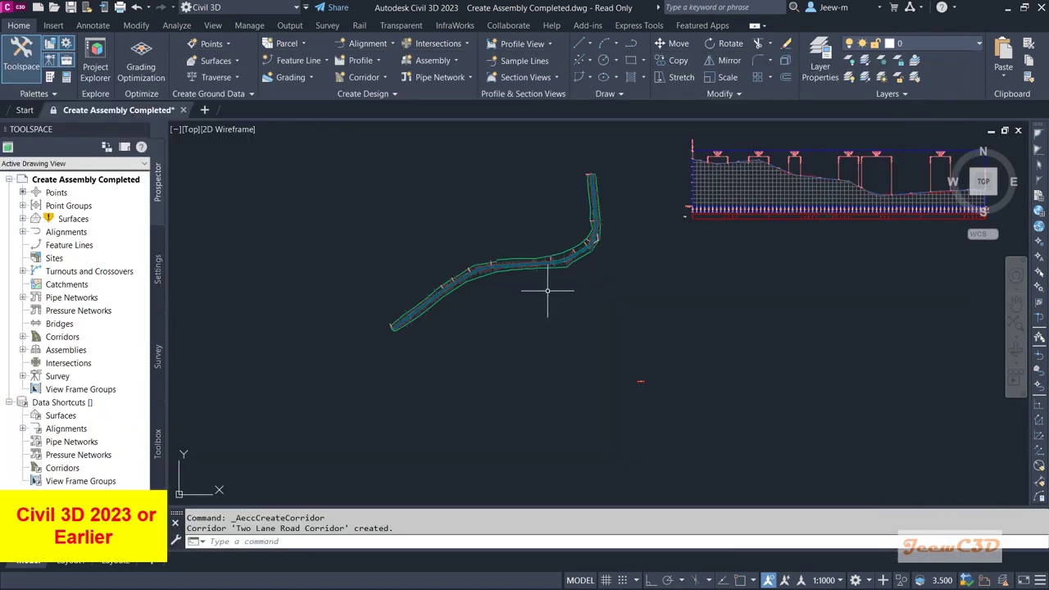
scroll(385, 320, "up", 2)
scroll(444, 338, "up", 8)
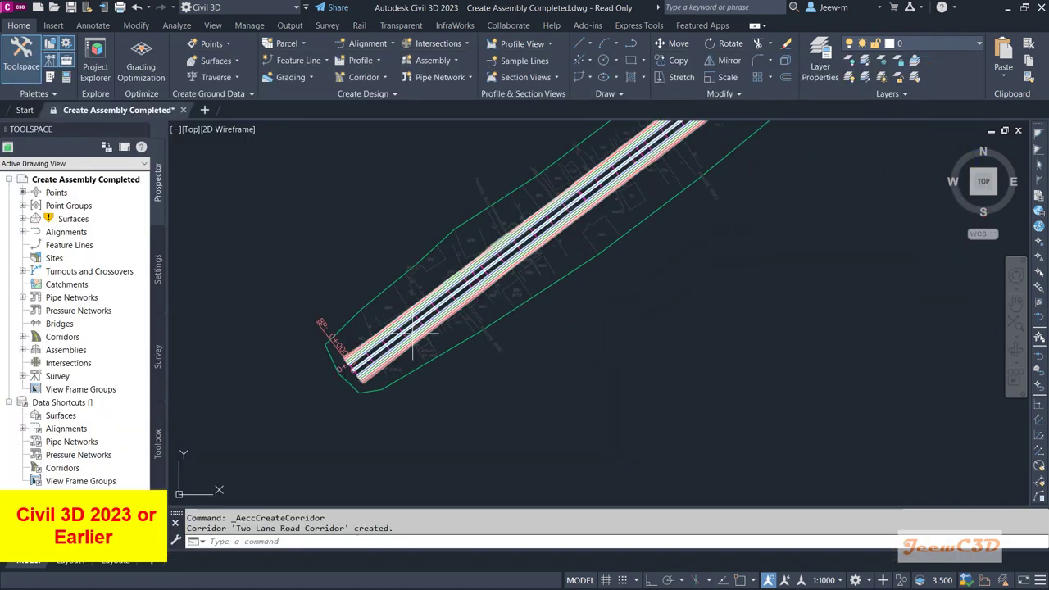
- Examine the full extent of the corridor along the alignment in plan
scroll(452, 324, "down", 10)
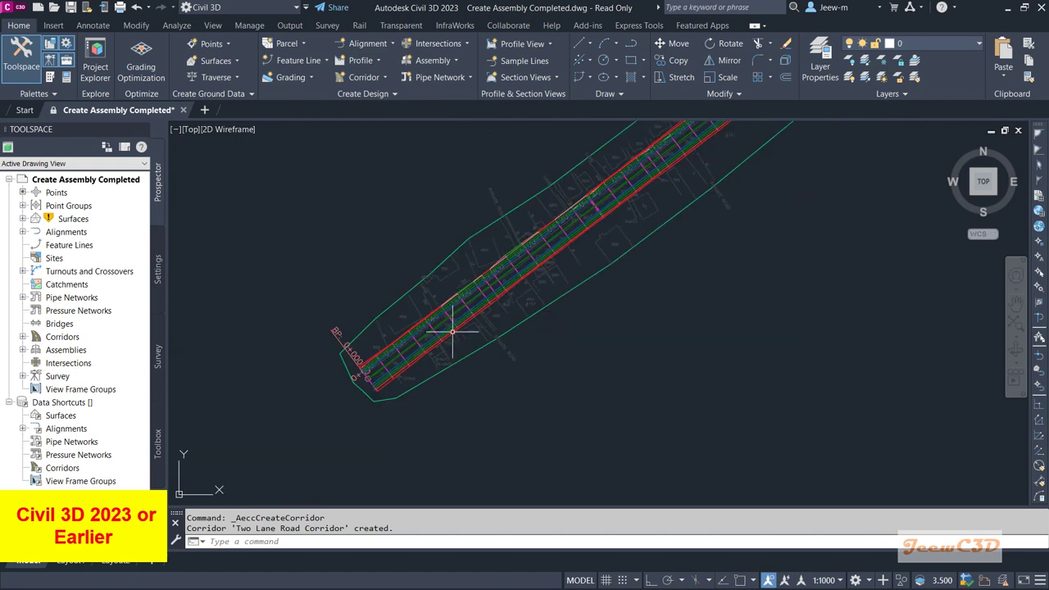
middle_click_drag(519, 333, 522, 334)
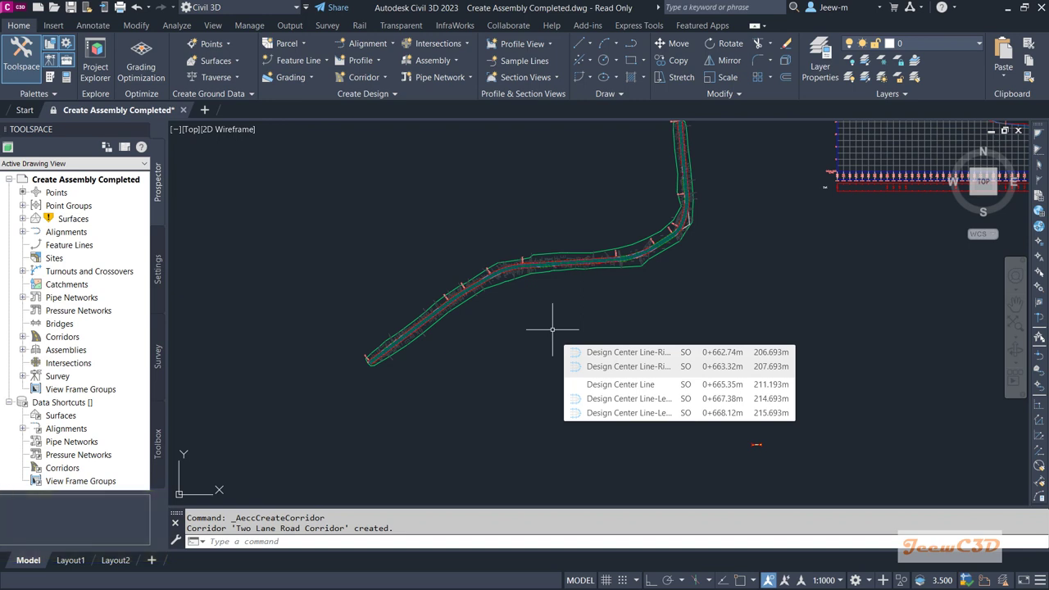
mouse_move(613, 344)
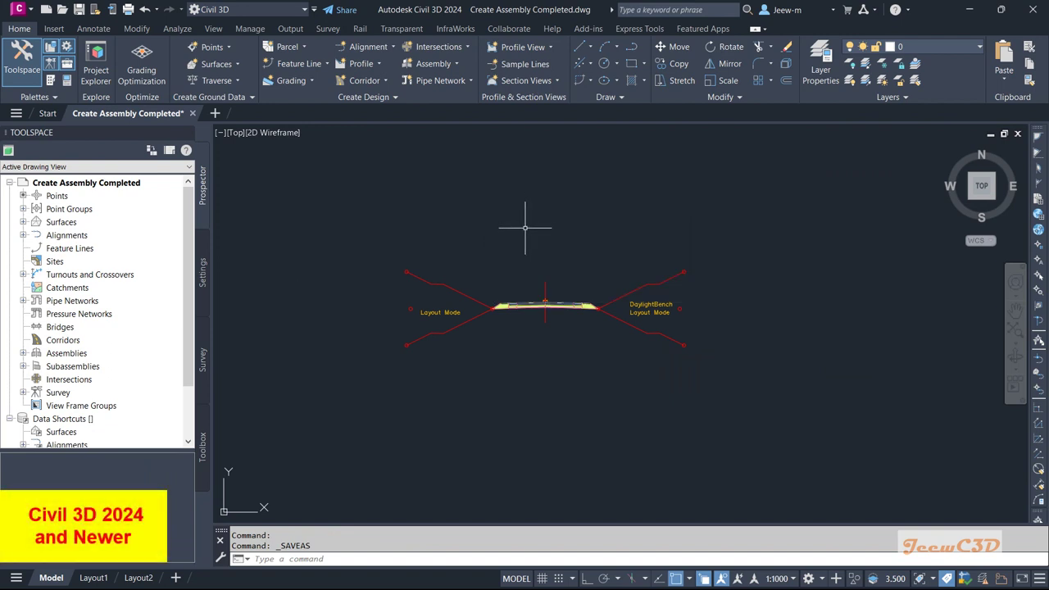
- Switch to the drawing in Civil 3D 2024 and start a new corridor named Two Lane Road Corridor
left_click(363, 80)
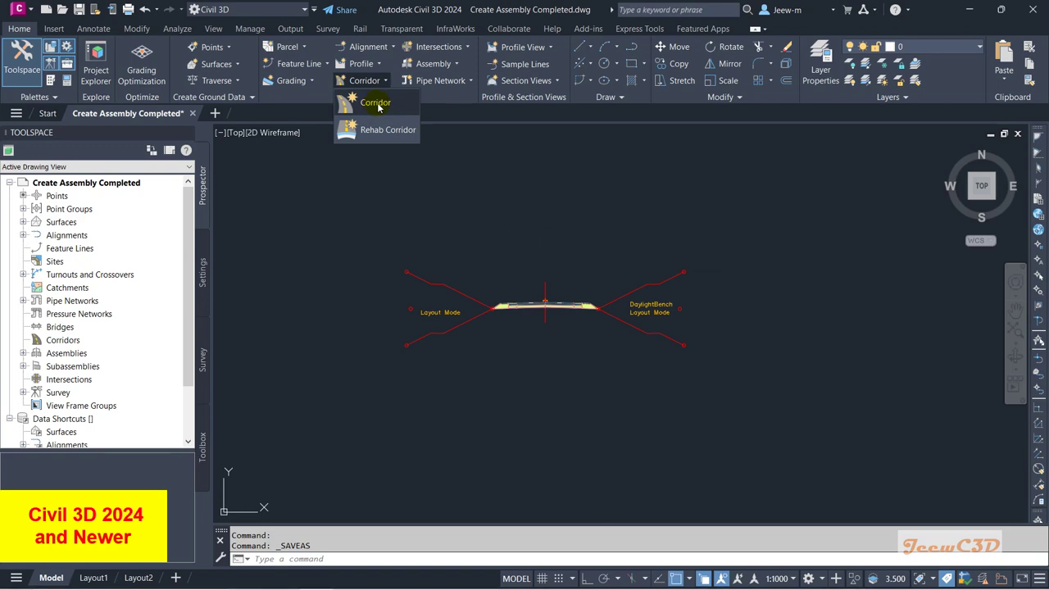
left_click(376, 104)
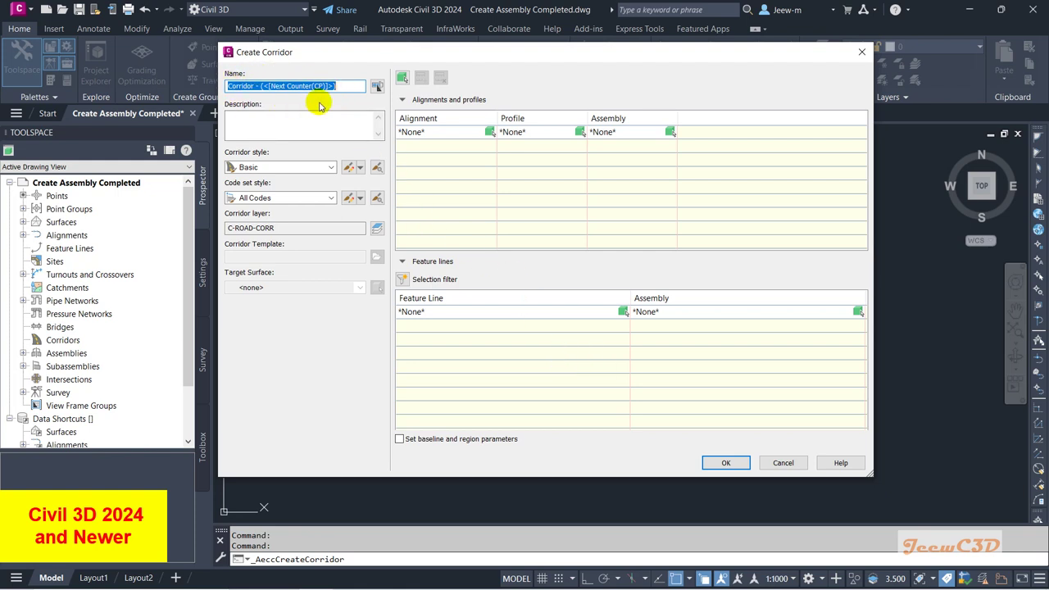
type("Two Lane Road Corridor")
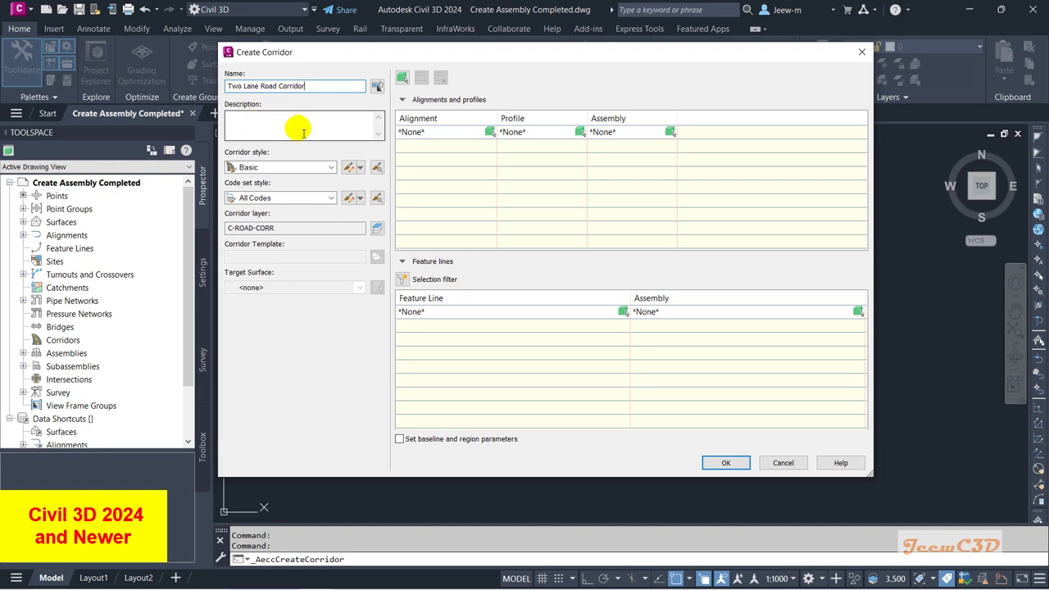
- Assign the Design Center Line alignment, Proposed Profile and Two Lane Two way Road assembly to the corridor baseline
left_click(437, 133)
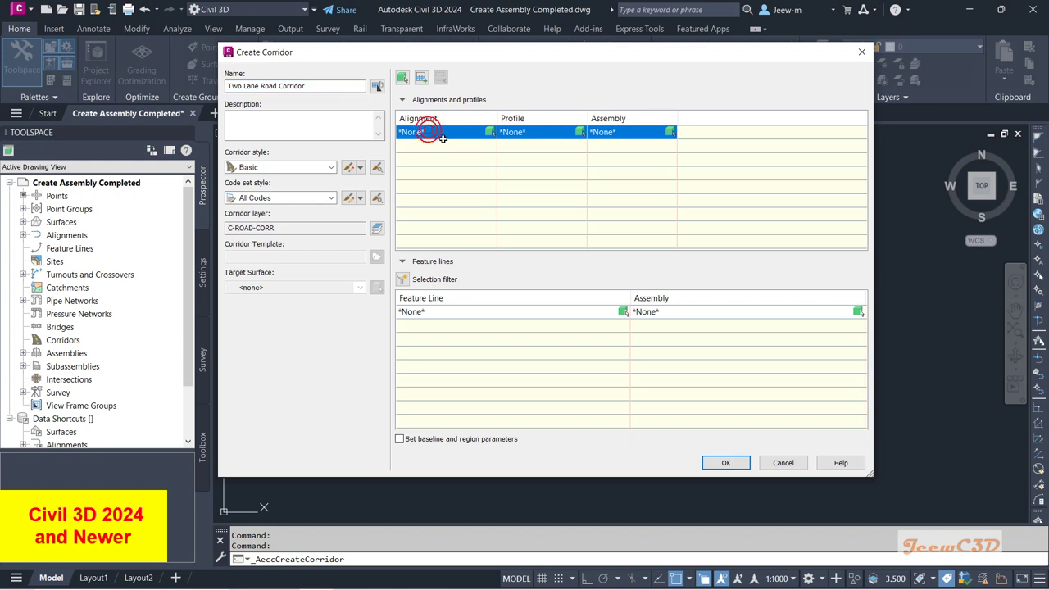
left_click(467, 131)
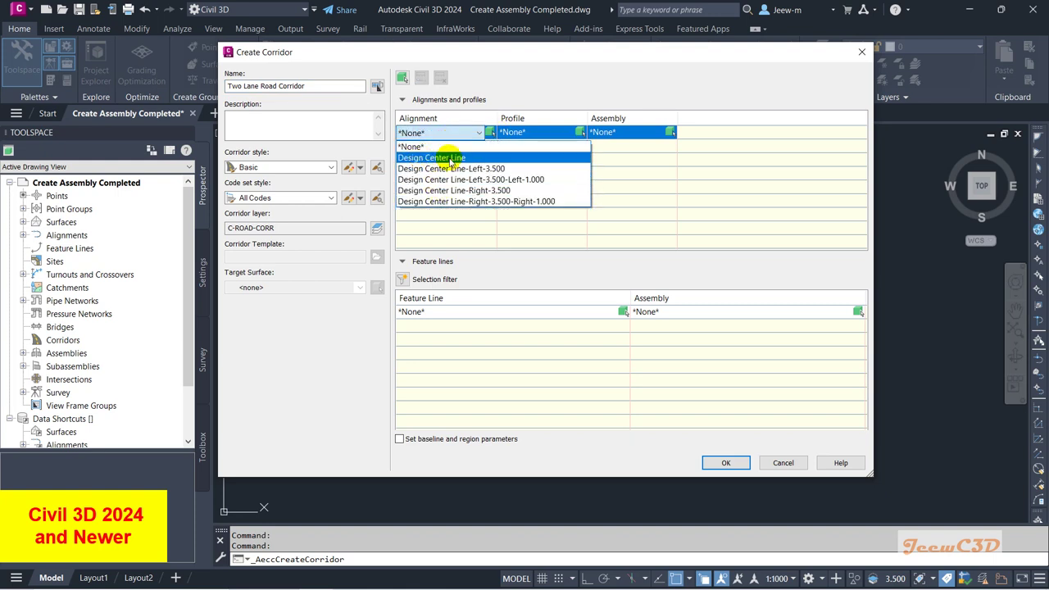
left_click(432, 158)
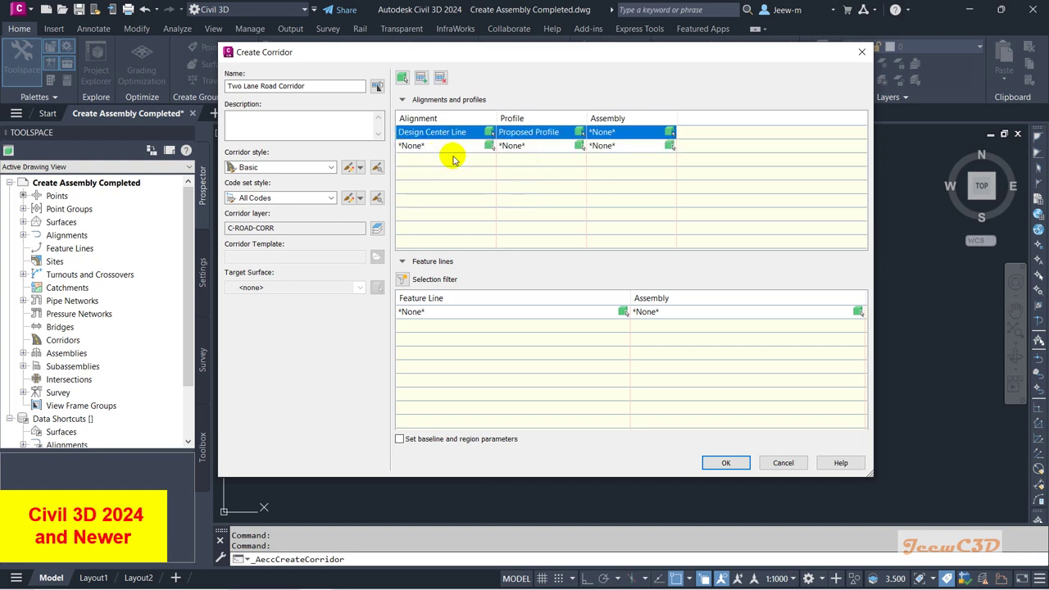
left_click(540, 137)
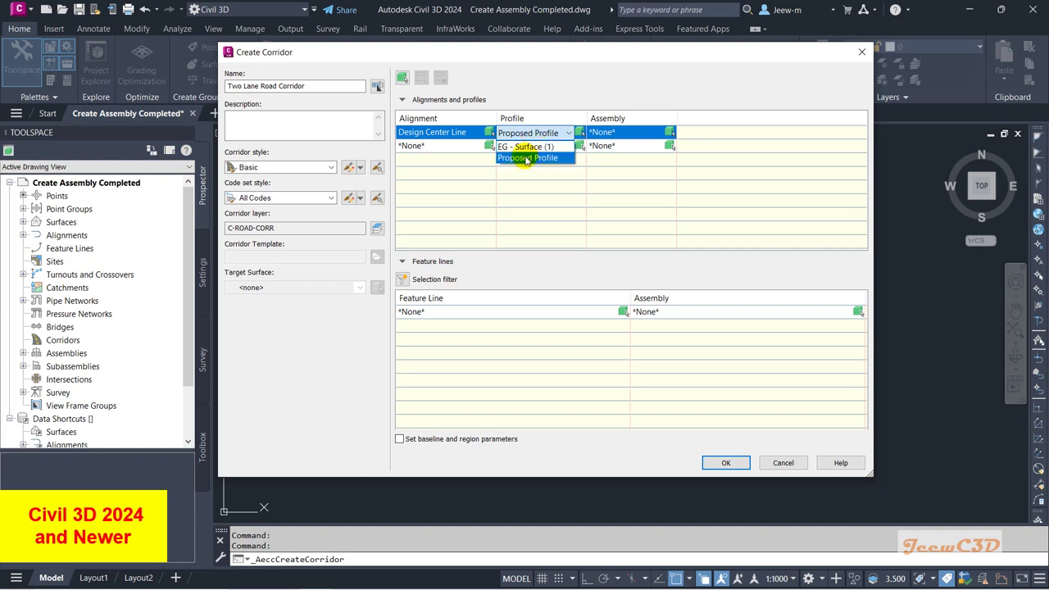
left_click(527, 158)
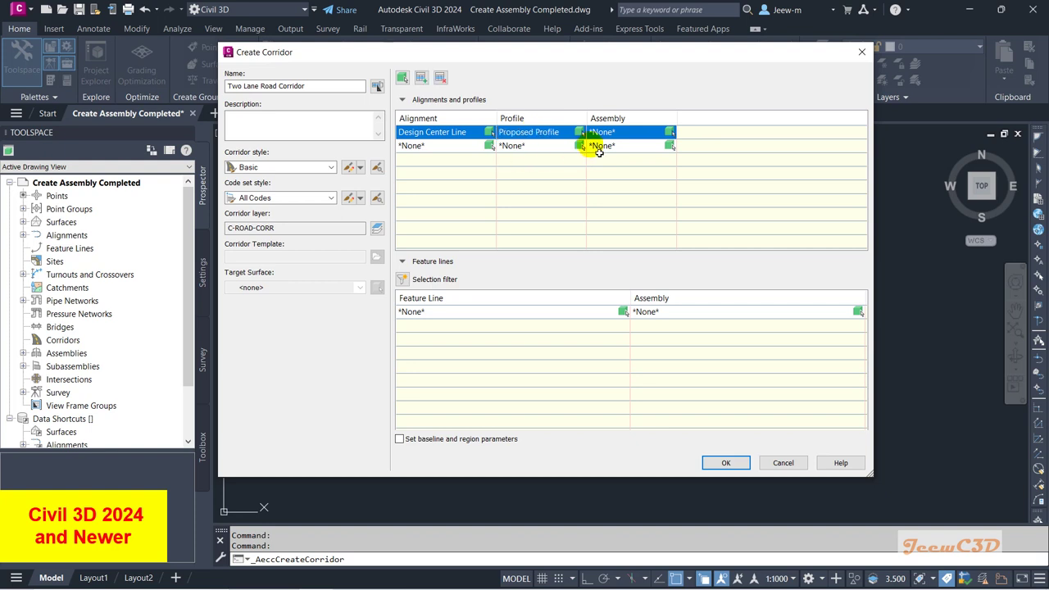
left_click(621, 133)
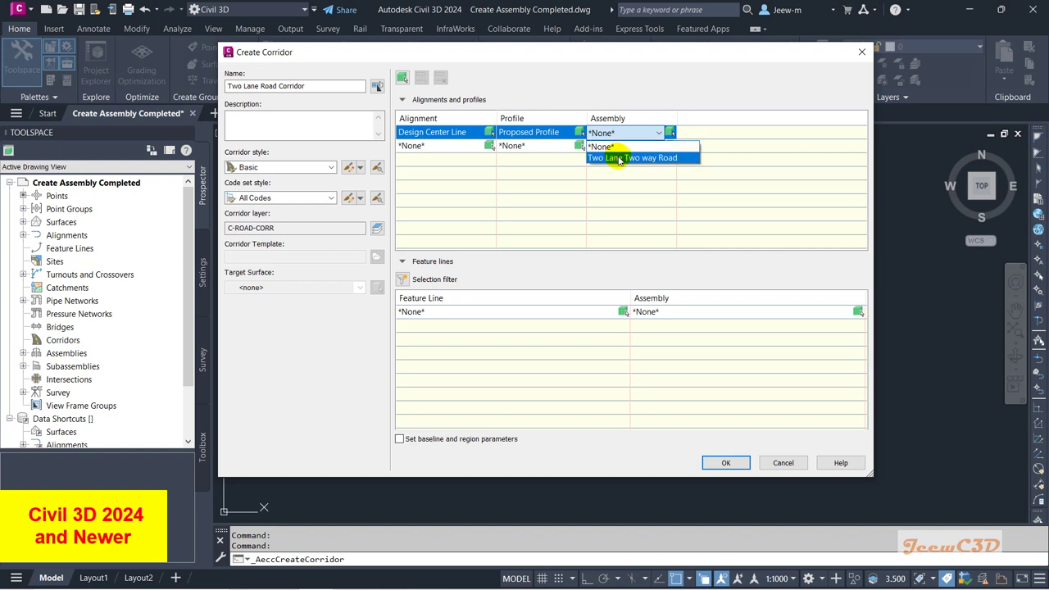
left_click(620, 157)
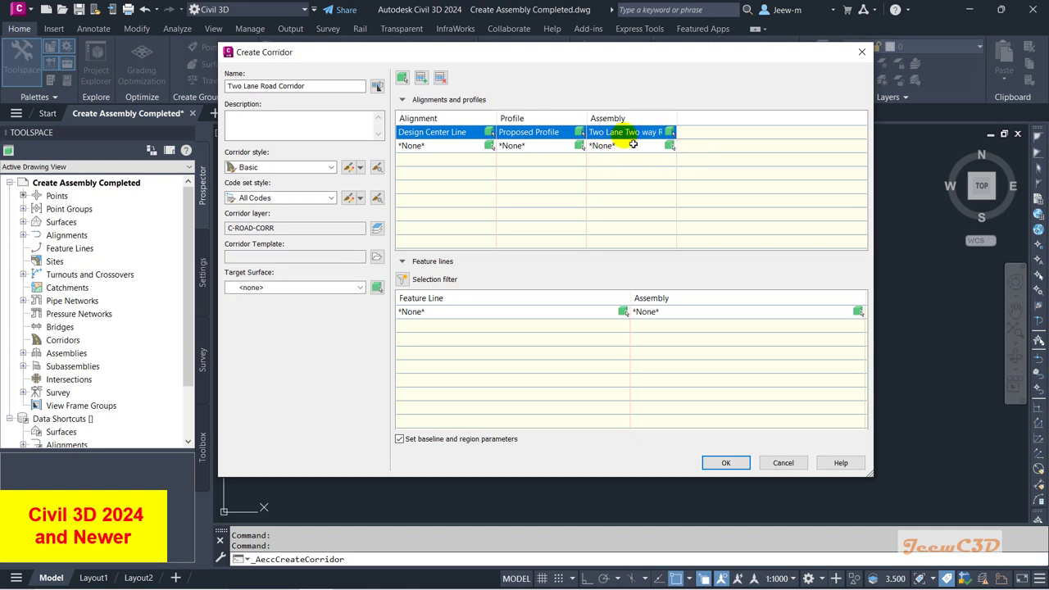
- Choose EG as the corridor's target surface and continue to the baseline and region parameters
left_click(273, 287)
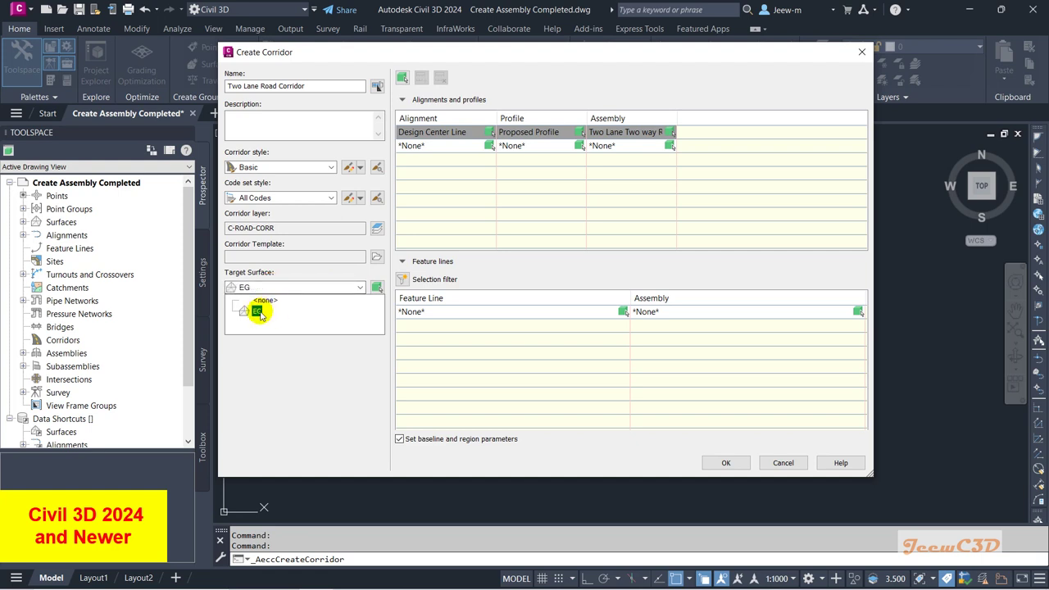
left_click(259, 310)
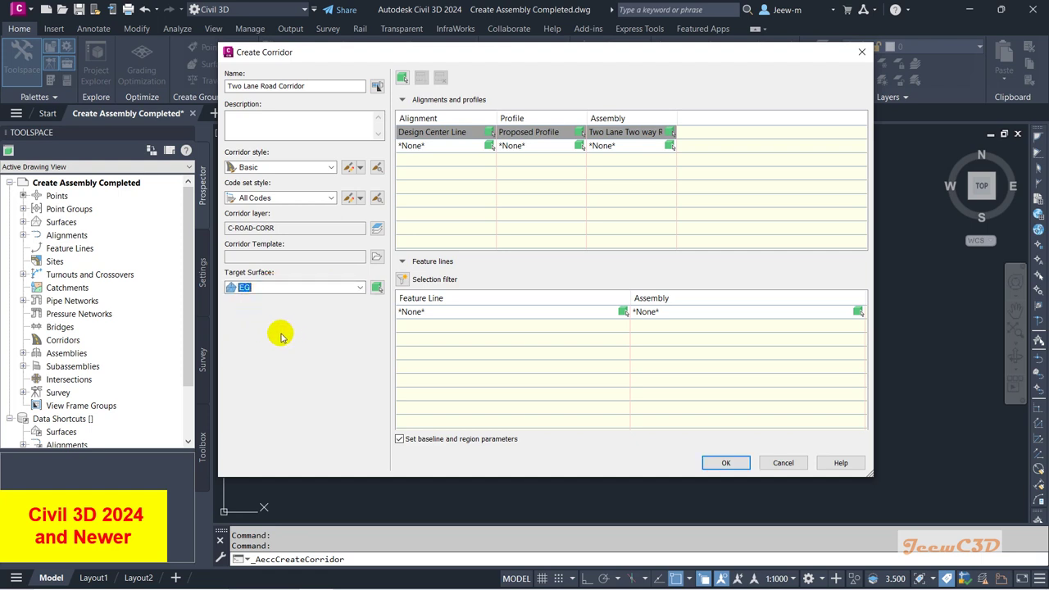
left_click(724, 463)
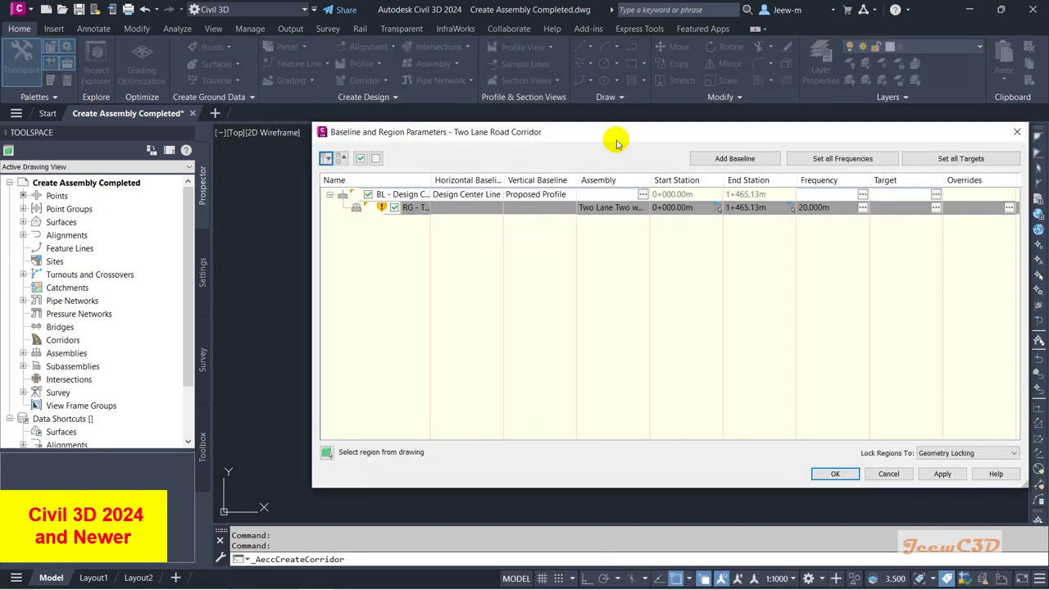
- Set the frequency for applying assemblies along tangents to 10 m for the corridor region
left_click_drag(624, 132, 484, 104)
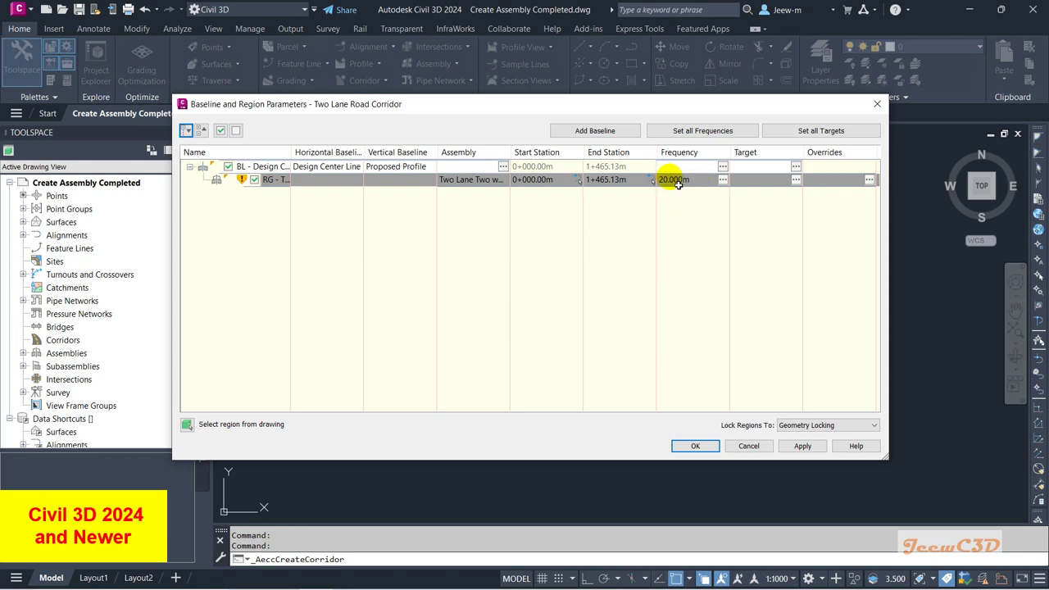
left_click(723, 182)
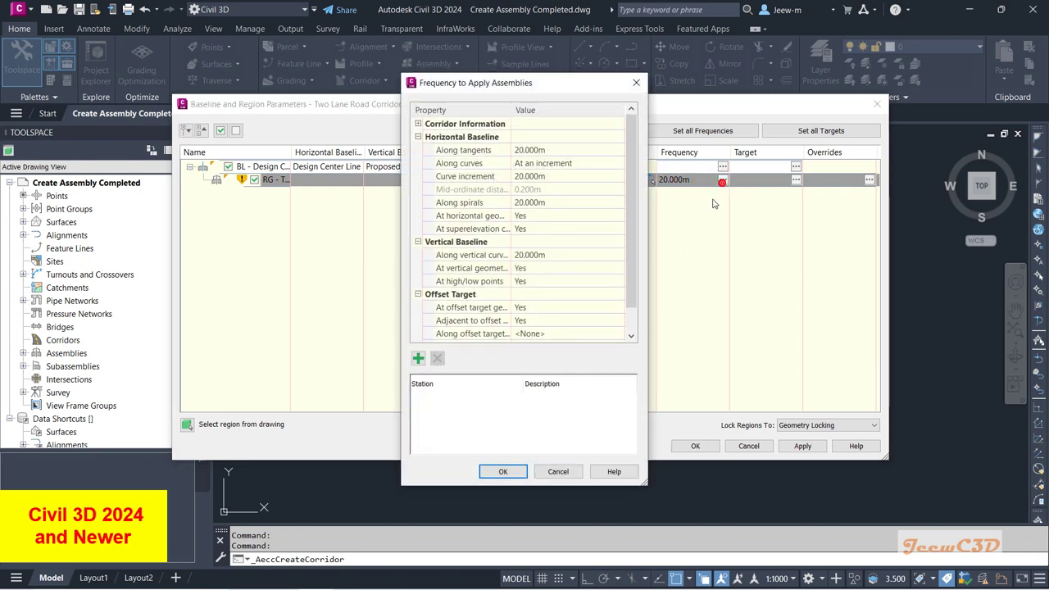
left_click(532, 154)
type("10")
key("Return")
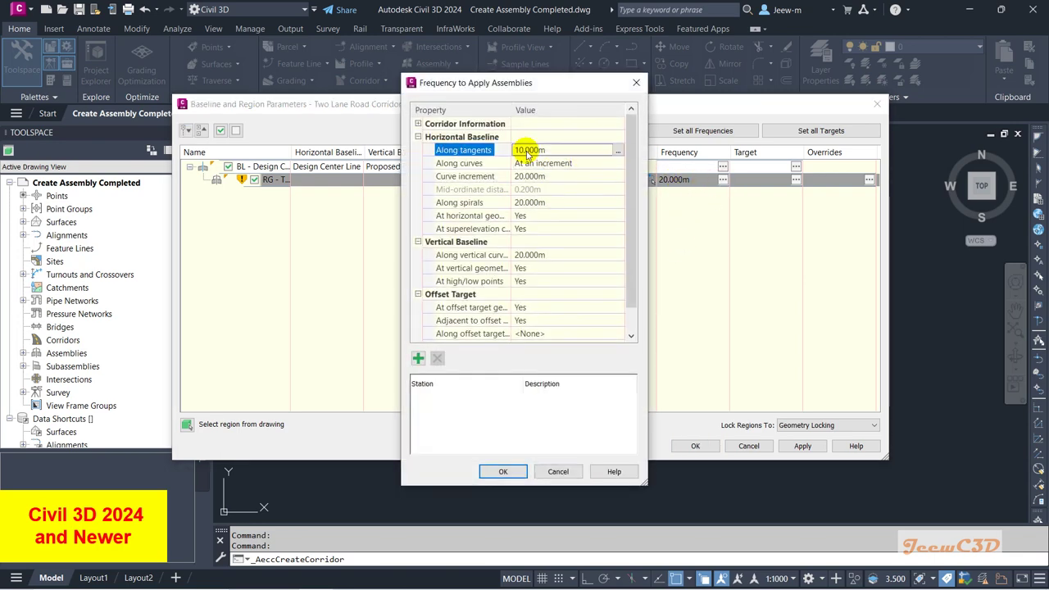
- Set the curve increment of the region to 10 m and accept the frequency settings
left_click(531, 177)
type("1")
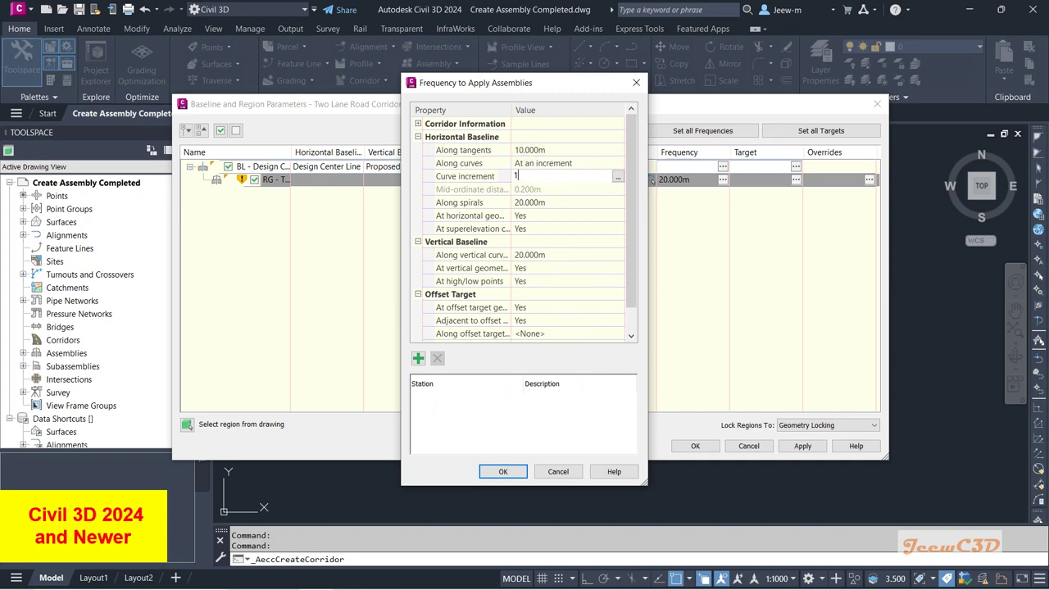
type("0")
key("Return")
left_click(503, 471)
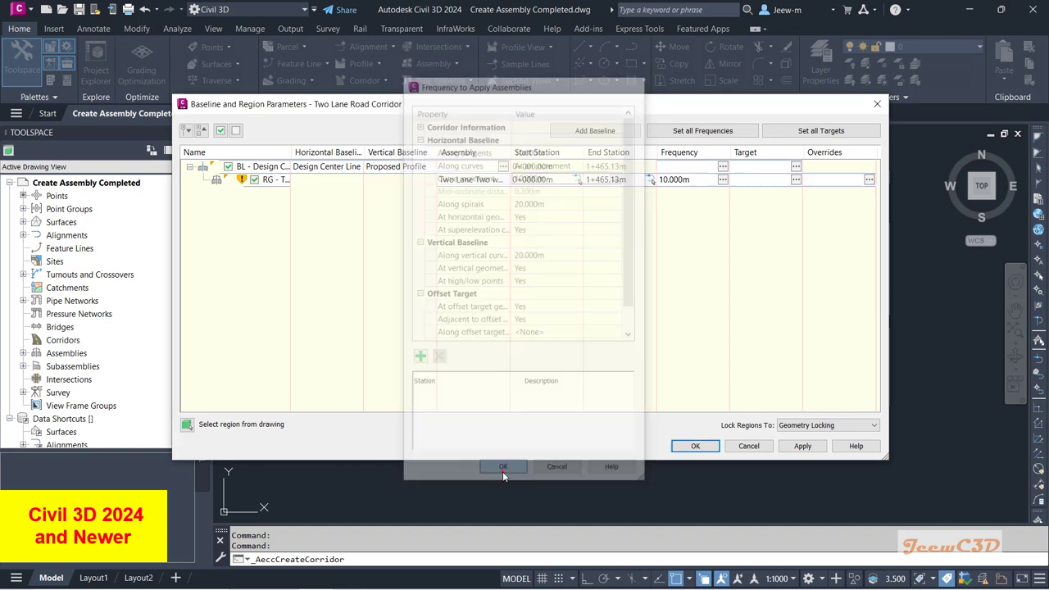
- Accept the baseline and region parameters and rebuild the corridor
left_click(695, 445)
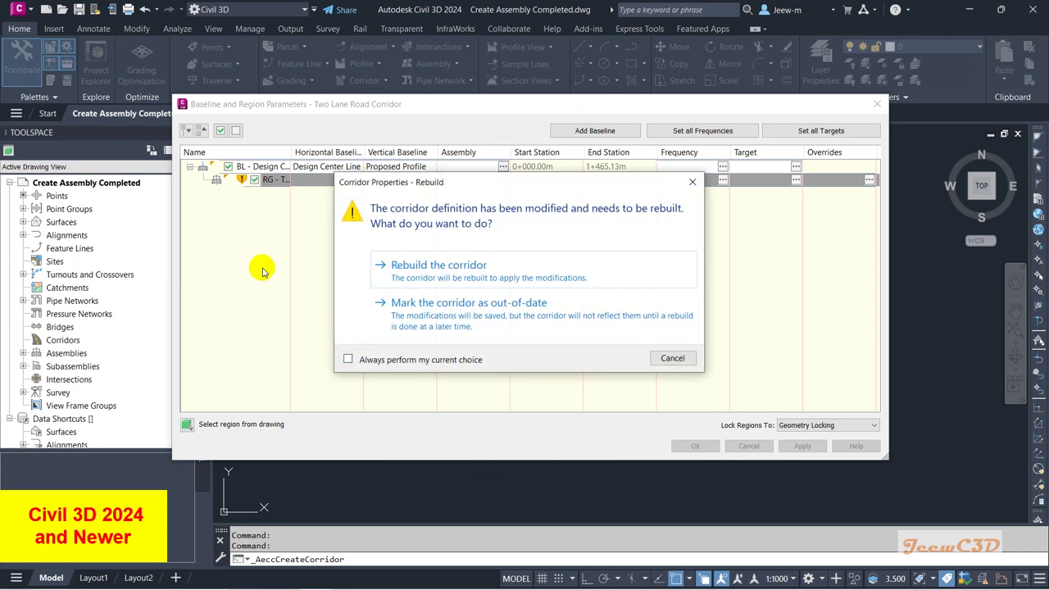
left_click(463, 267)
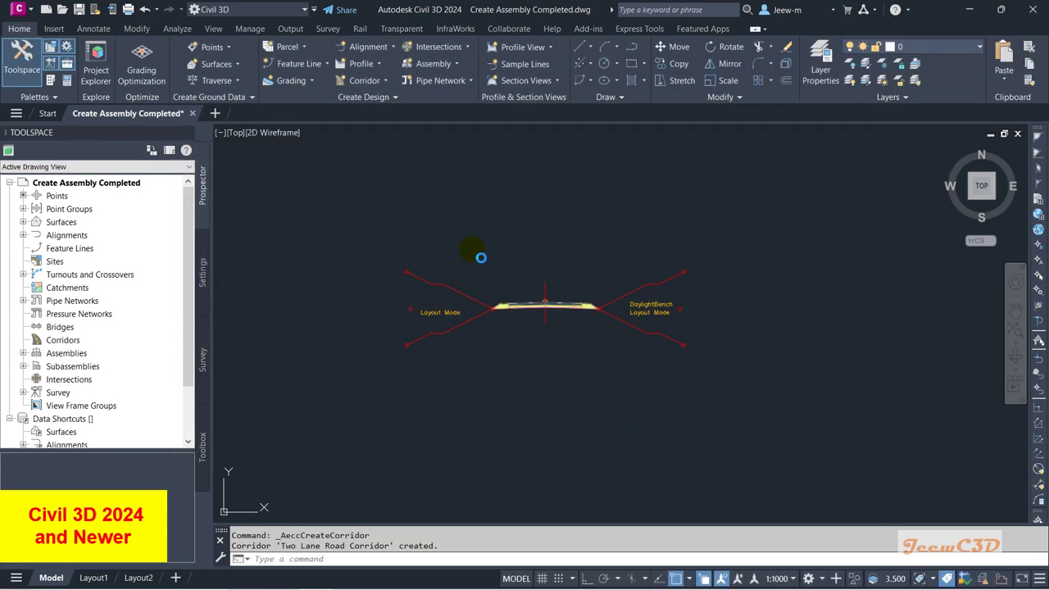
- Examine the start of the new corridor in plan, including its feature lines and the assembly spacing between stations 0+100 and 0+140
scroll(454, 261, "down", 8)
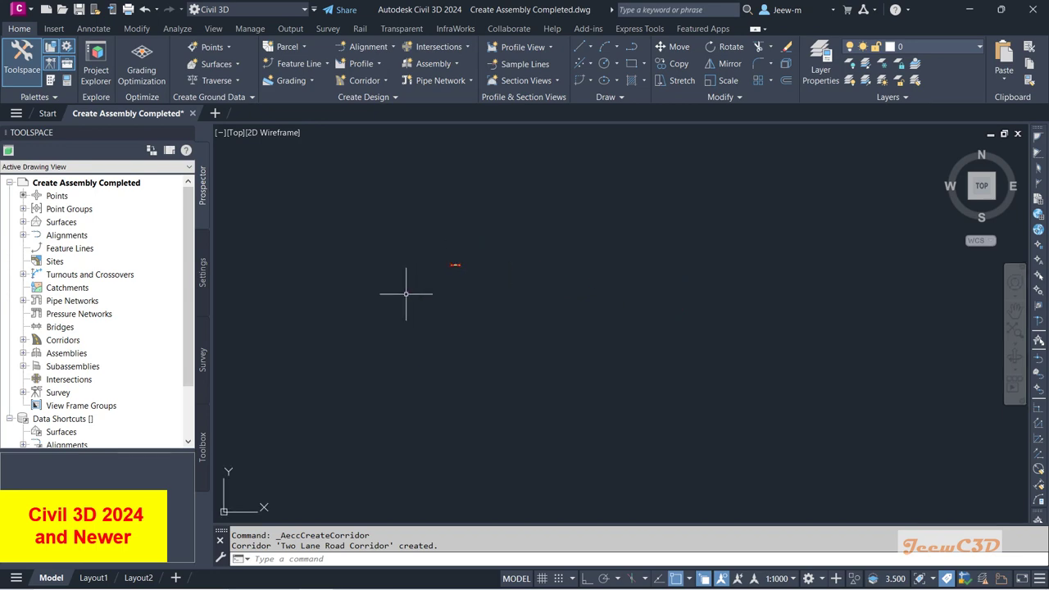
scroll(410, 327, "up", 2)
scroll(451, 326, "up", 10)
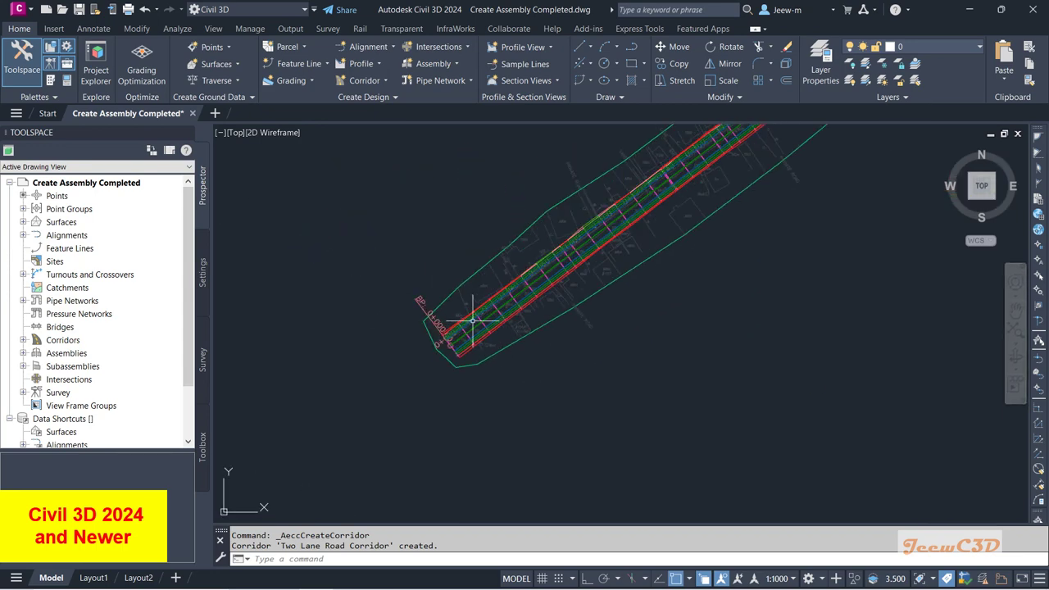
middle_click_drag(463, 266, 379, 295)
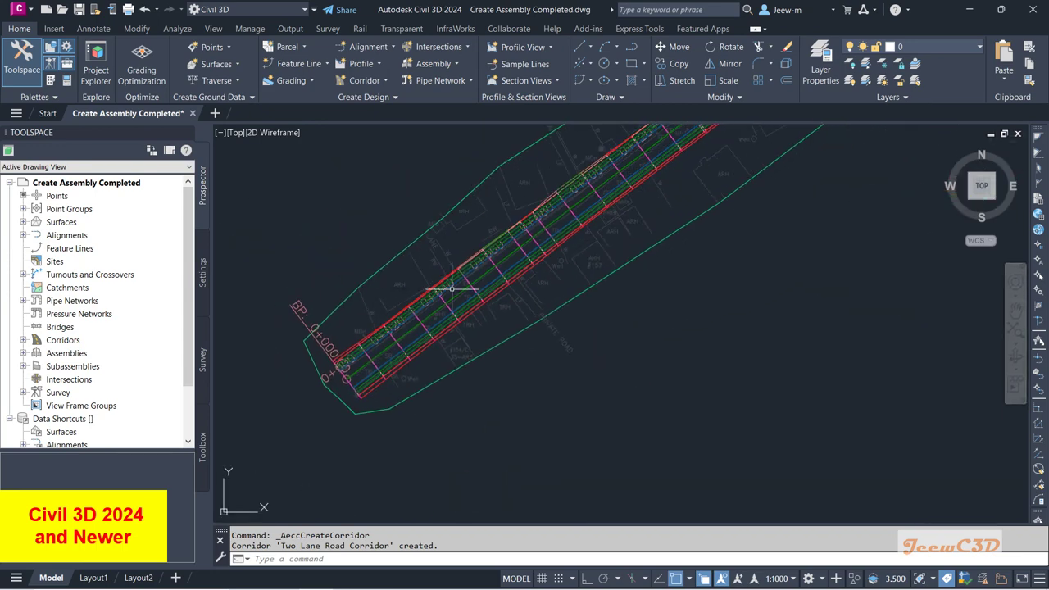
scroll(588, 344, "up", 2)
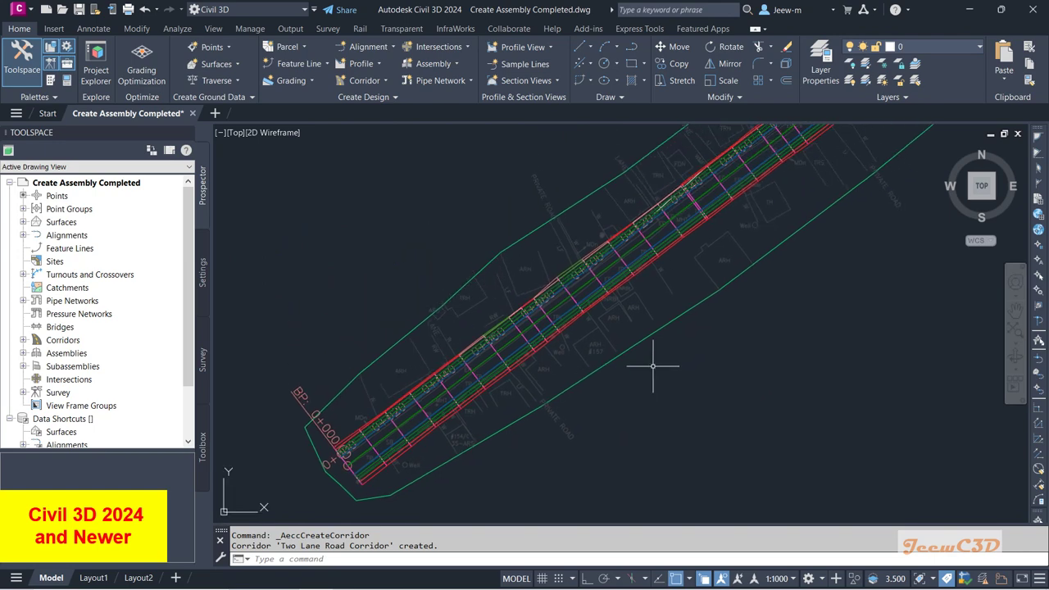
mouse_move(653, 366)
middle_click_drag(754, 356, 701, 388)
mouse_move(701, 387)
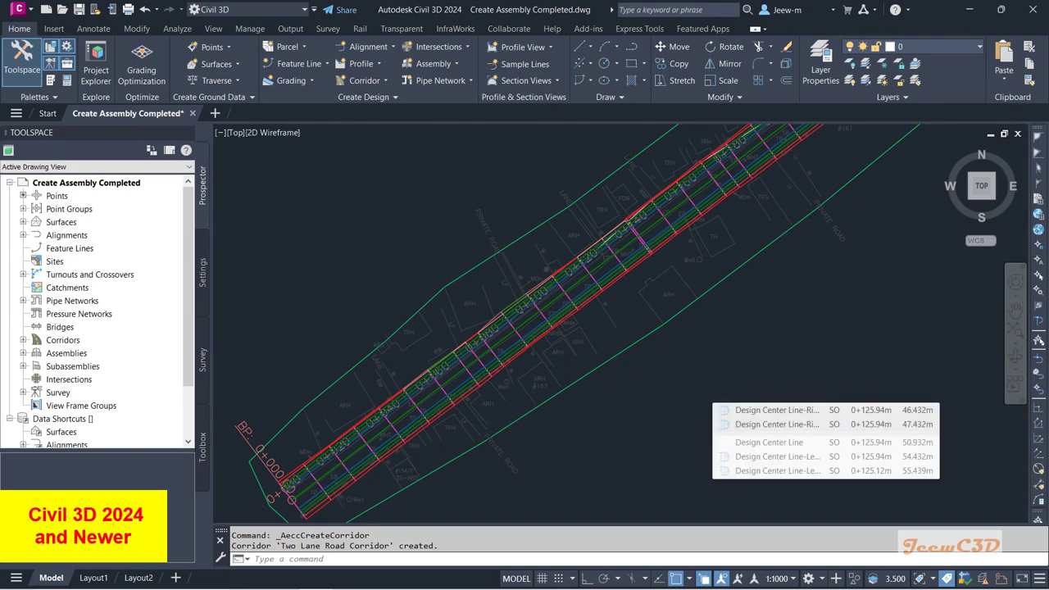
scroll(725, 393, "down", 3)
middle_click_drag(730, 395, 732, 363)
mouse_move(725, 378)
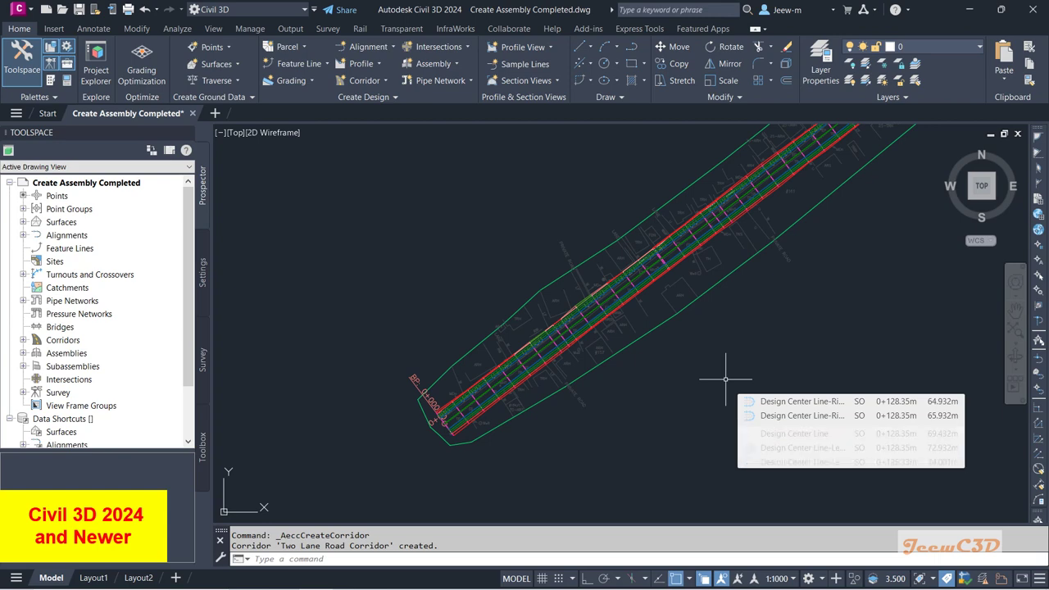
scroll(656, 279, "up", 10)
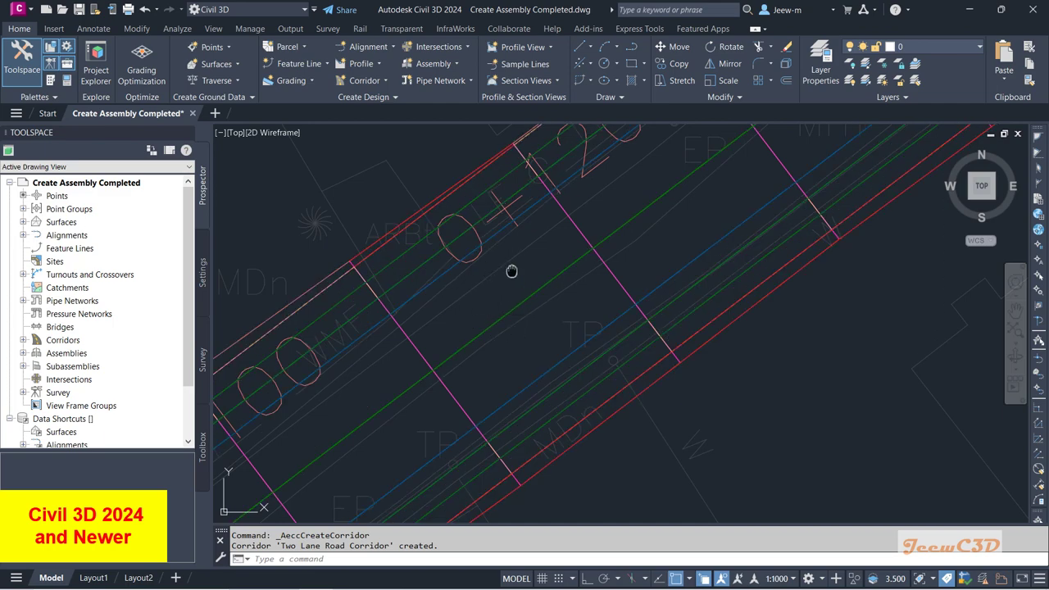
middle_click_drag(512, 272, 445, 374)
scroll(541, 254, "up", 4)
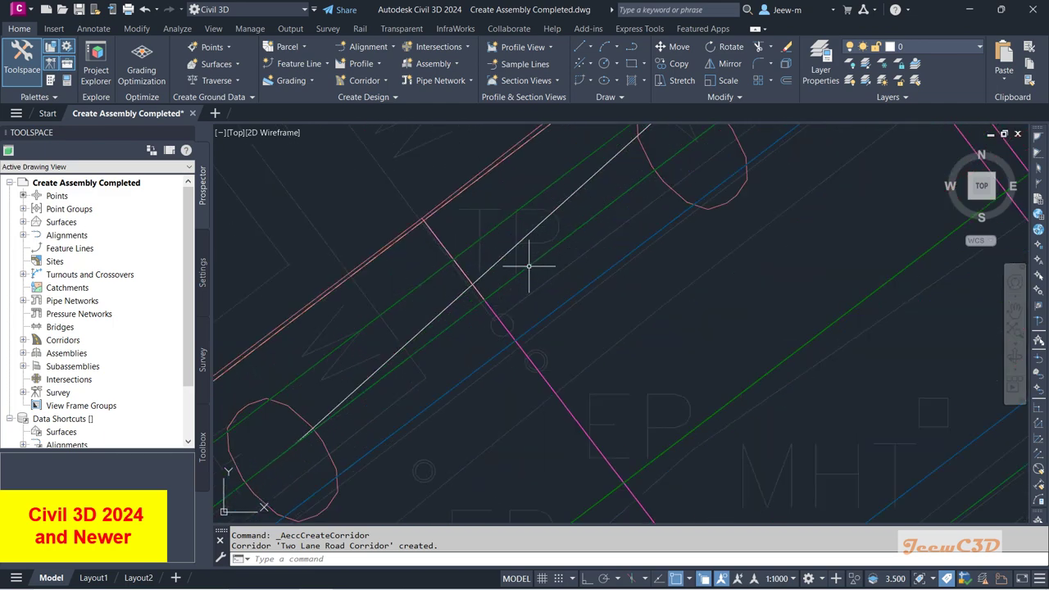
scroll(529, 265, "down", 4)
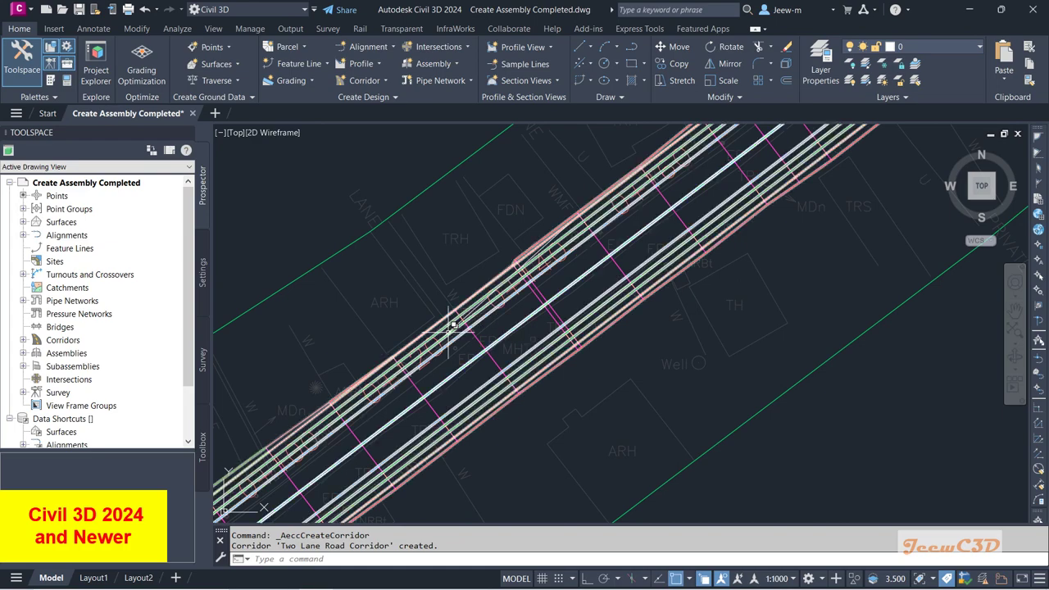
scroll(538, 293, "up", 3)
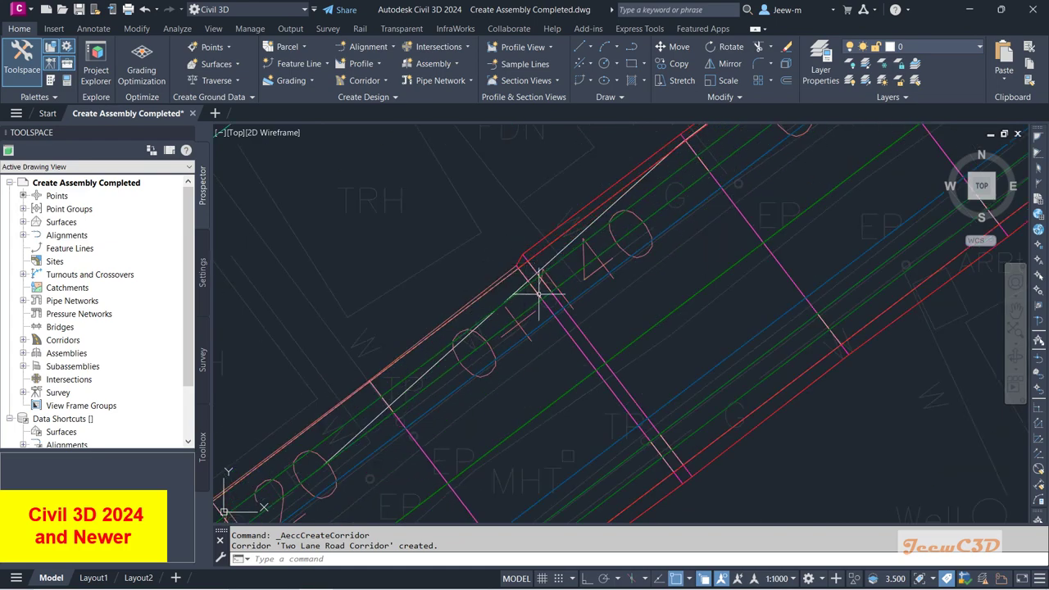
- Select the two-lane road corridor and examine its closely spaced assembly lines near station 0+140 and the assembly spacing on either side
left_click(590, 339)
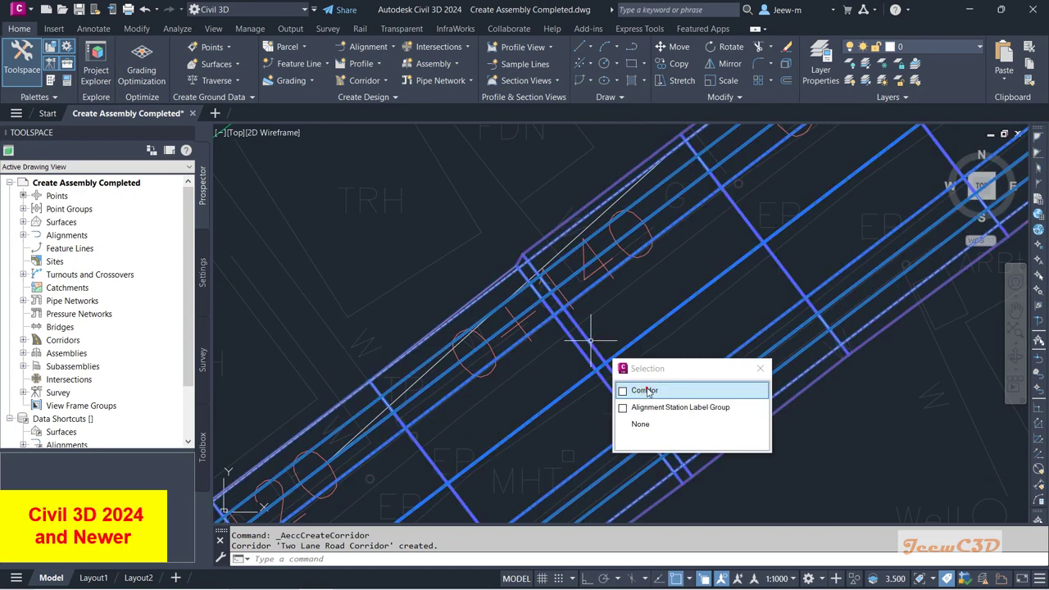
left_click(644, 390)
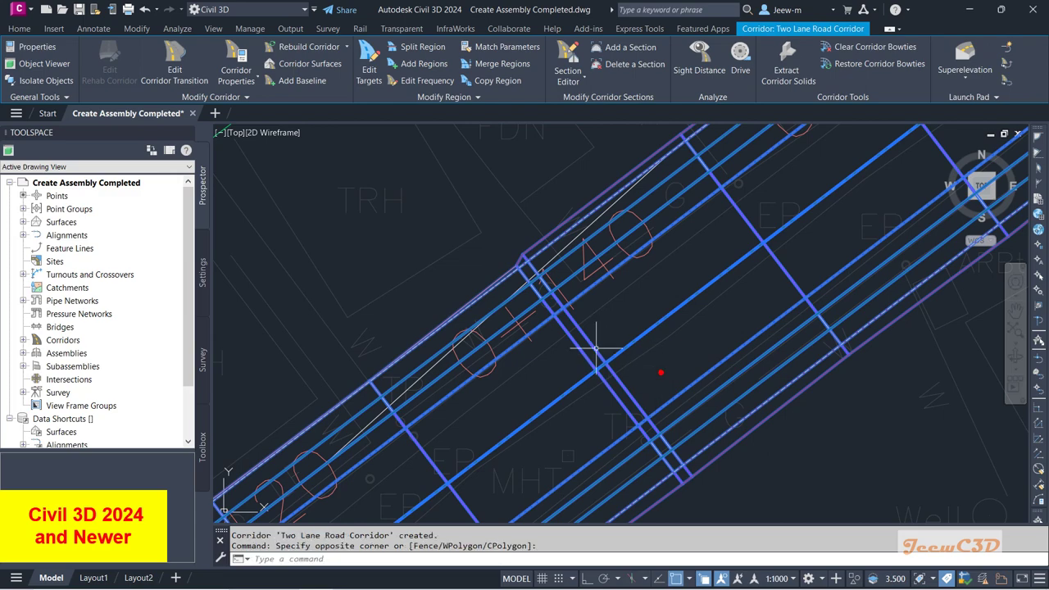
scroll(603, 342, "up", 2)
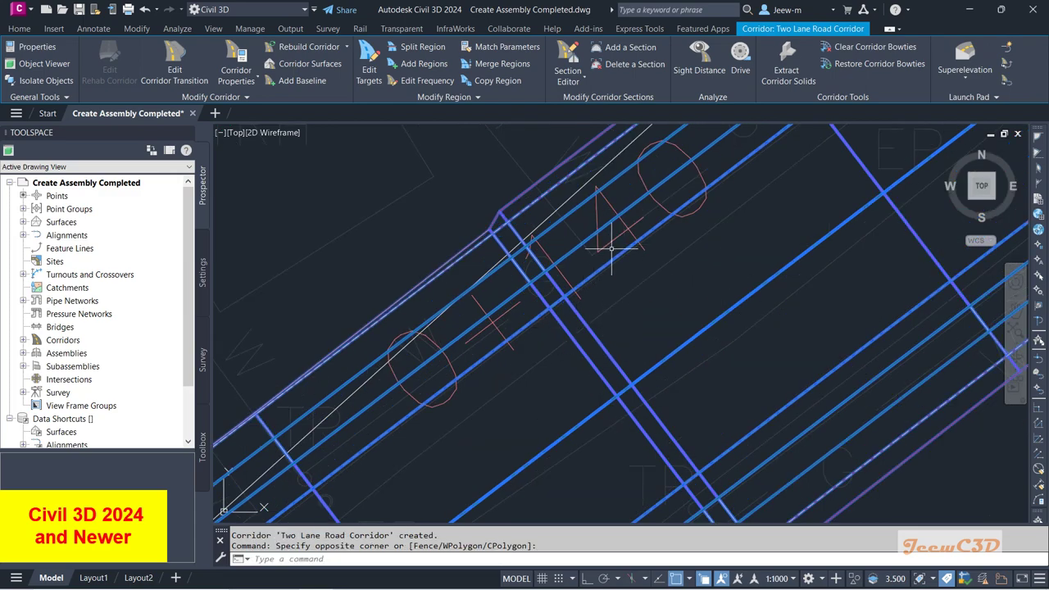
middle_click_drag(587, 224, 491, 377)
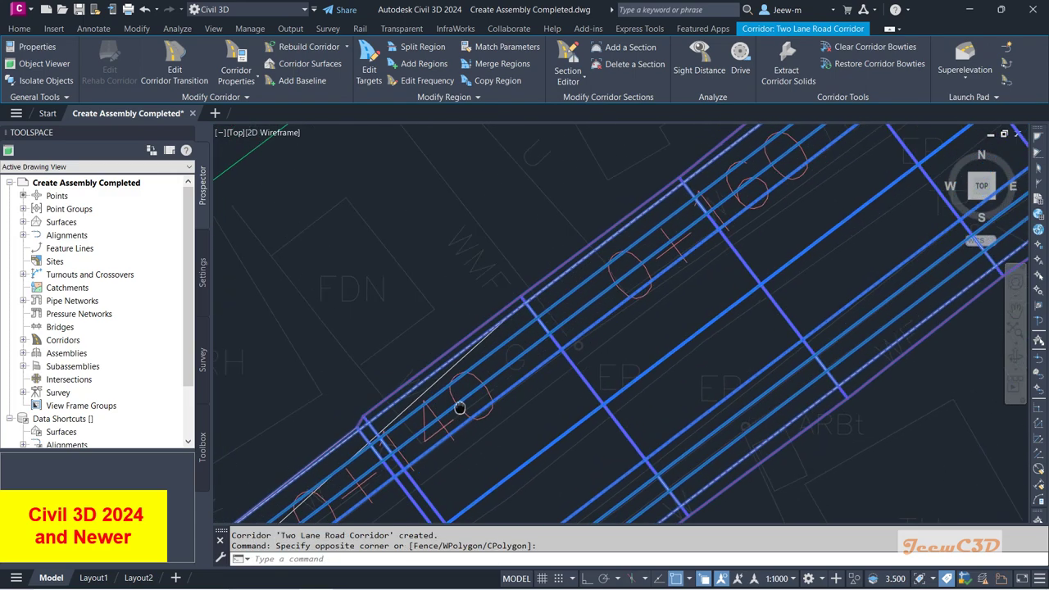
scroll(492, 369, "up", 3)
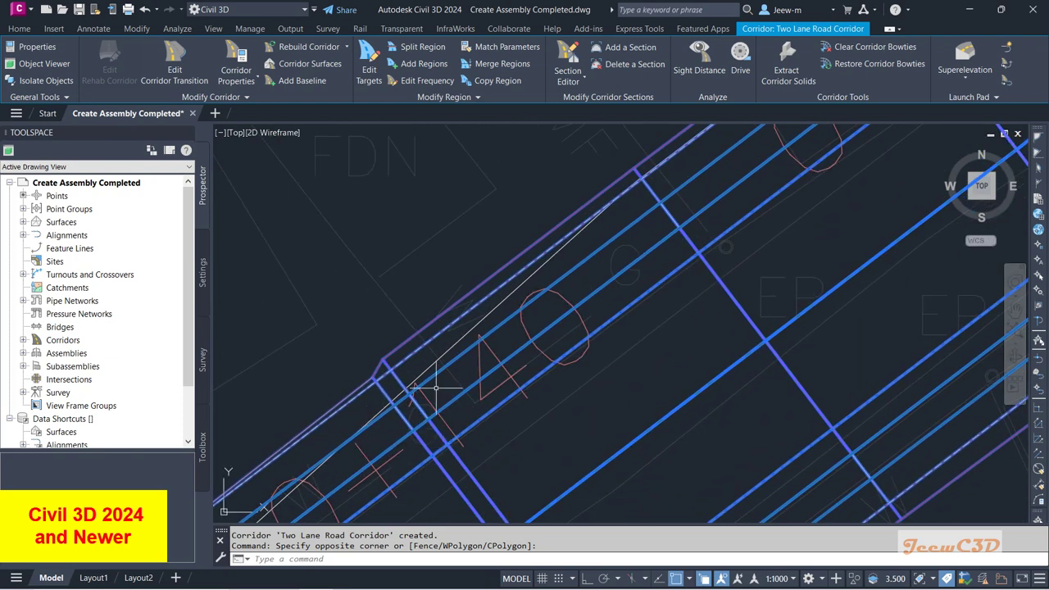
scroll(635, 329, "down", 3)
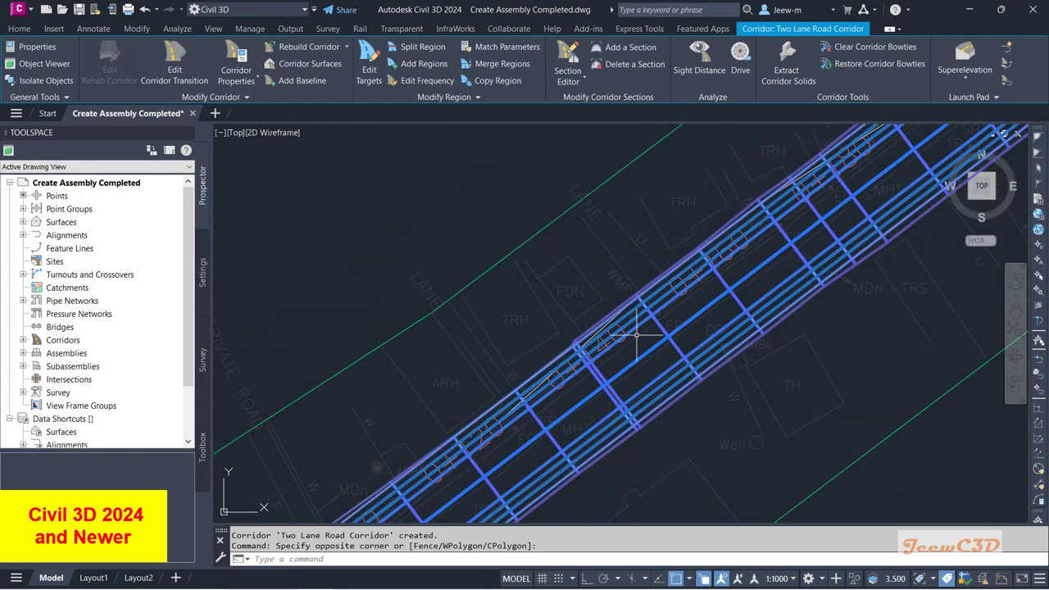
mouse_move(633, 347)
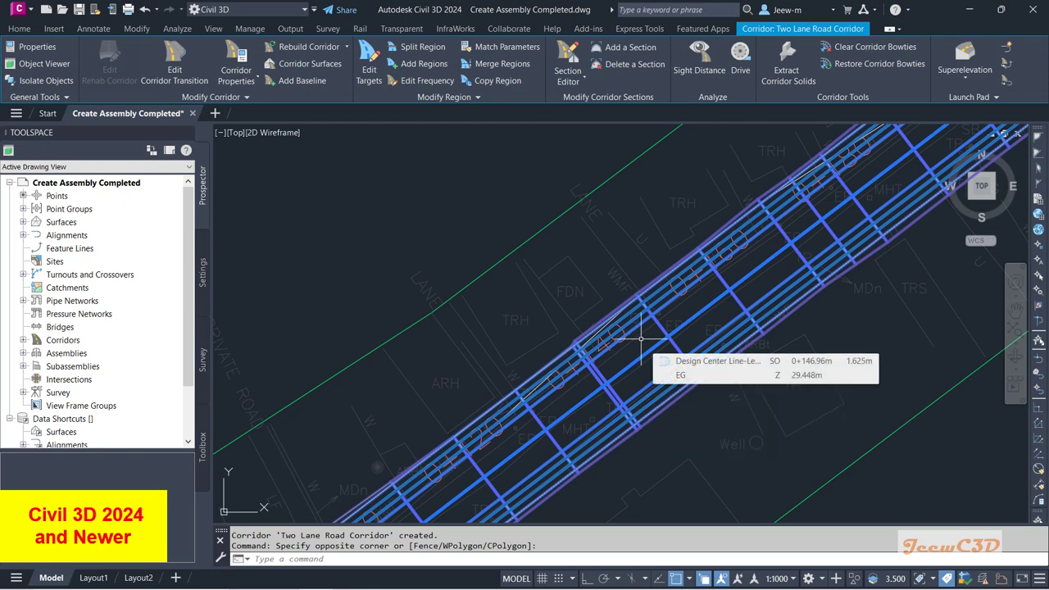
middle_click_drag(640, 346, 693, 261)
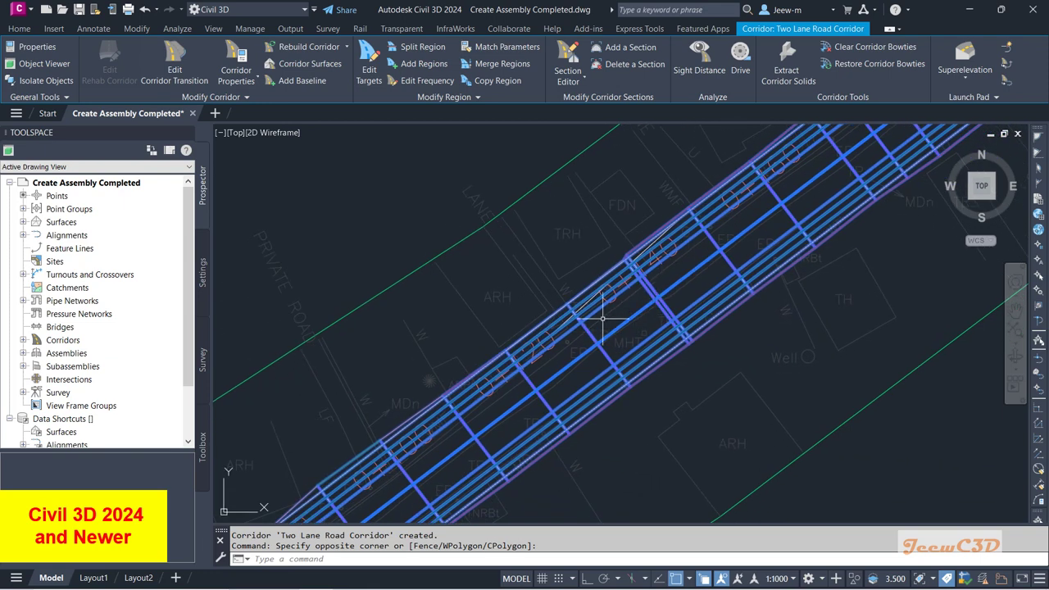
mouse_move(612, 314)
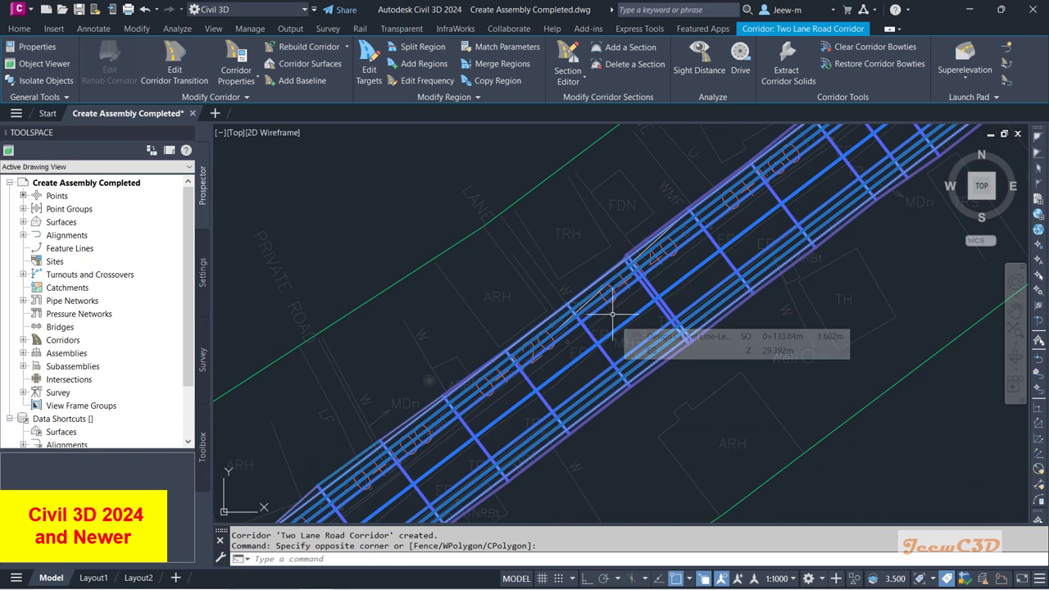